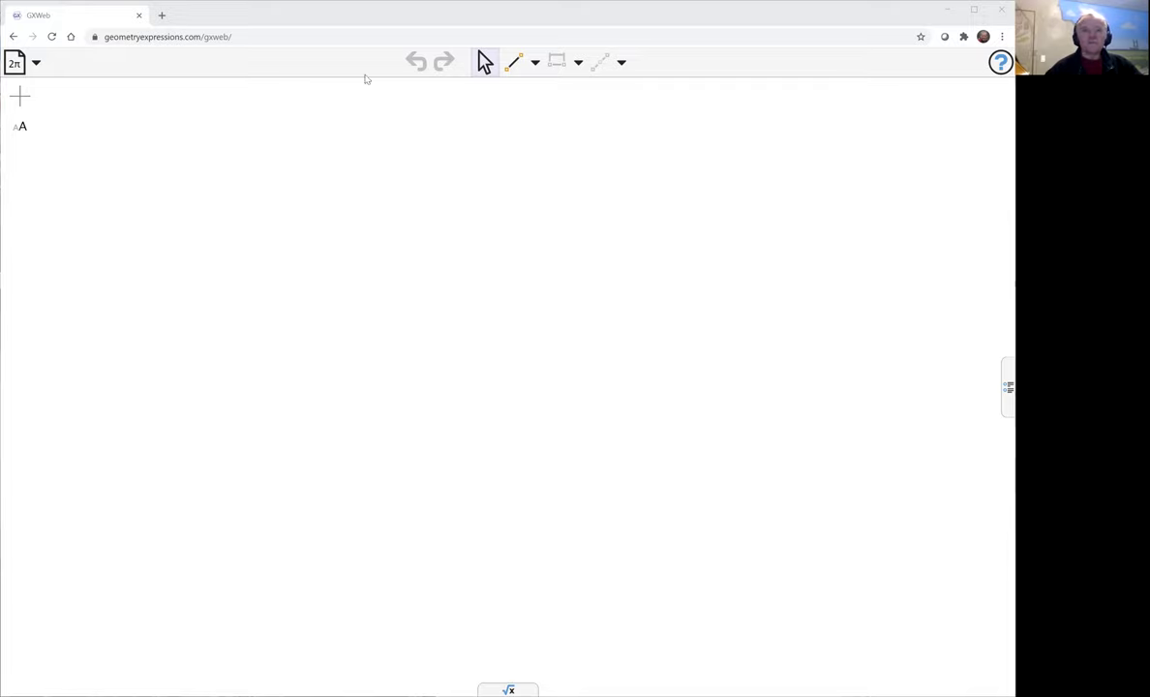
- Draw three connected segments through A, B and C, closing back on A to form triangle ABC
{"action": "left_click", "coordinate": [513, 61]}
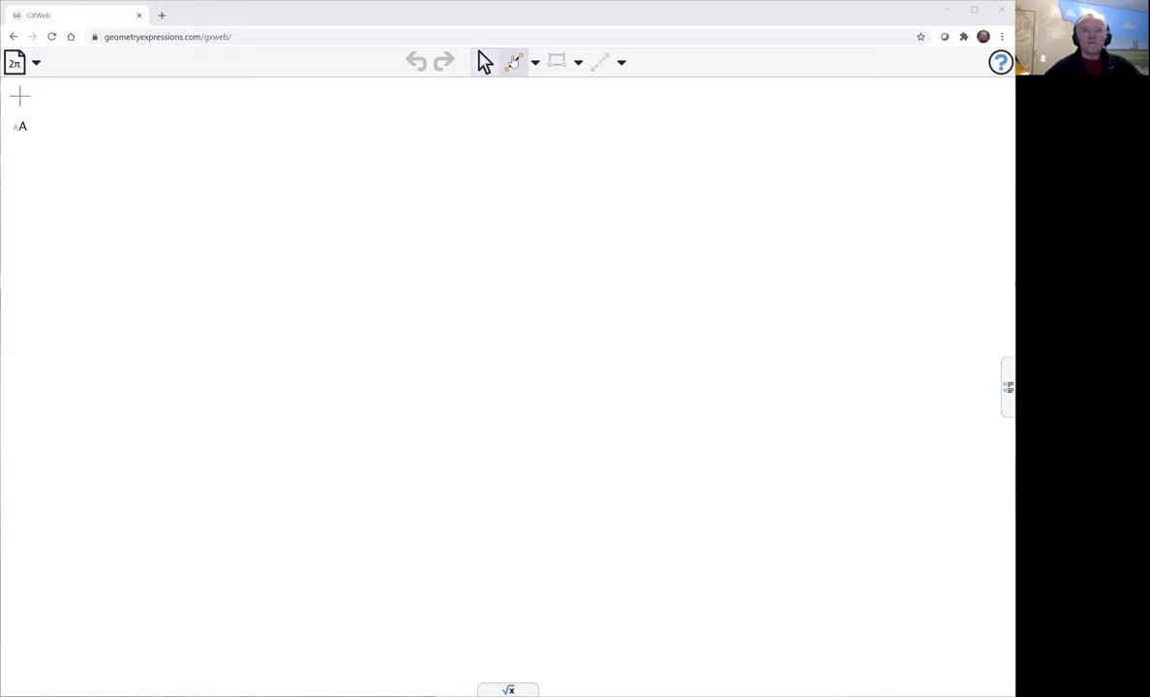
{"action": "left_click", "coordinate": [206, 473]}
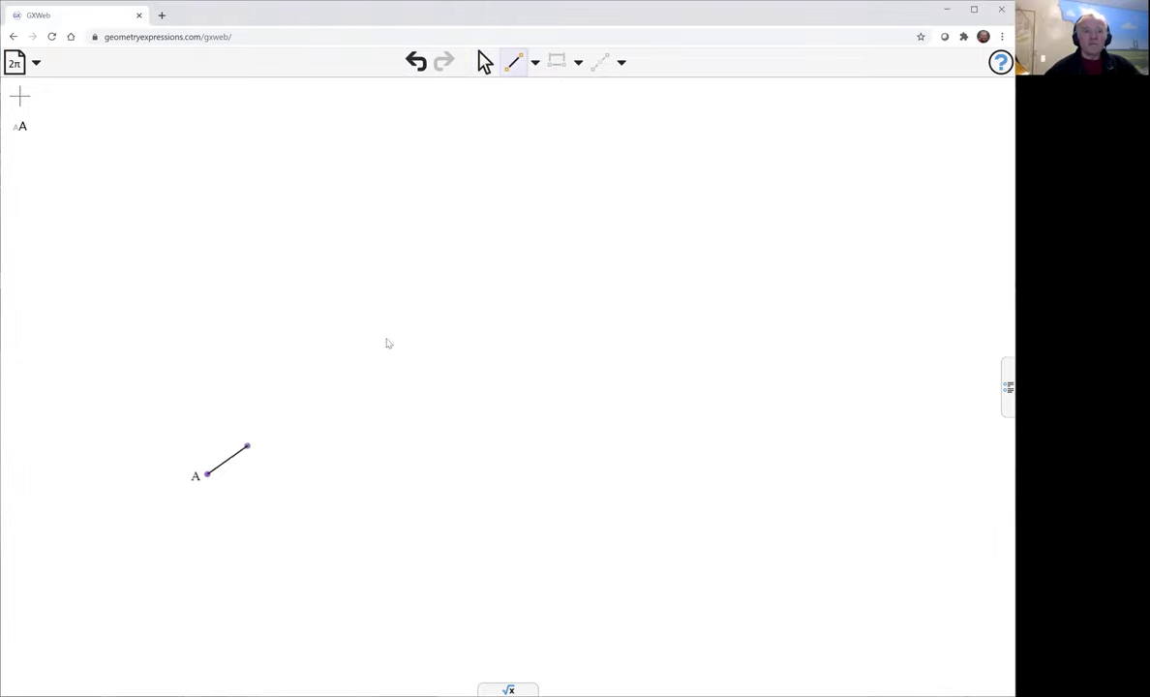
{"action": "left_click", "coordinate": [444, 172]}
{"action": "left_click", "coordinate": [768, 535]}
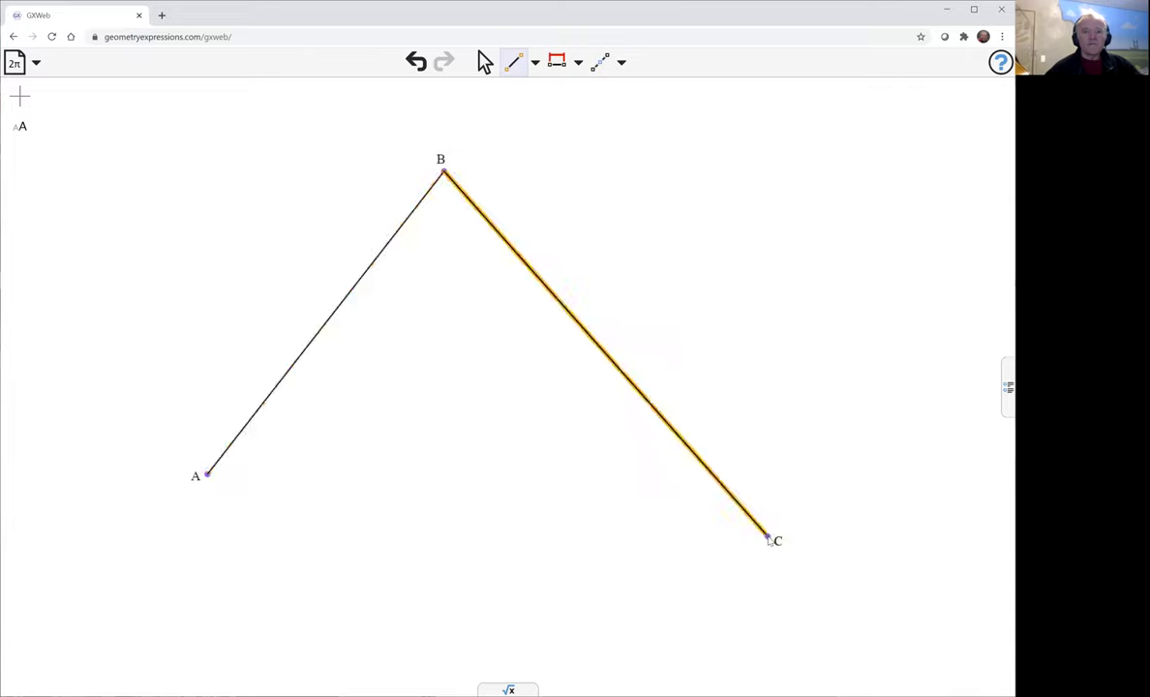
{"action": "left_click", "coordinate": [207, 475]}
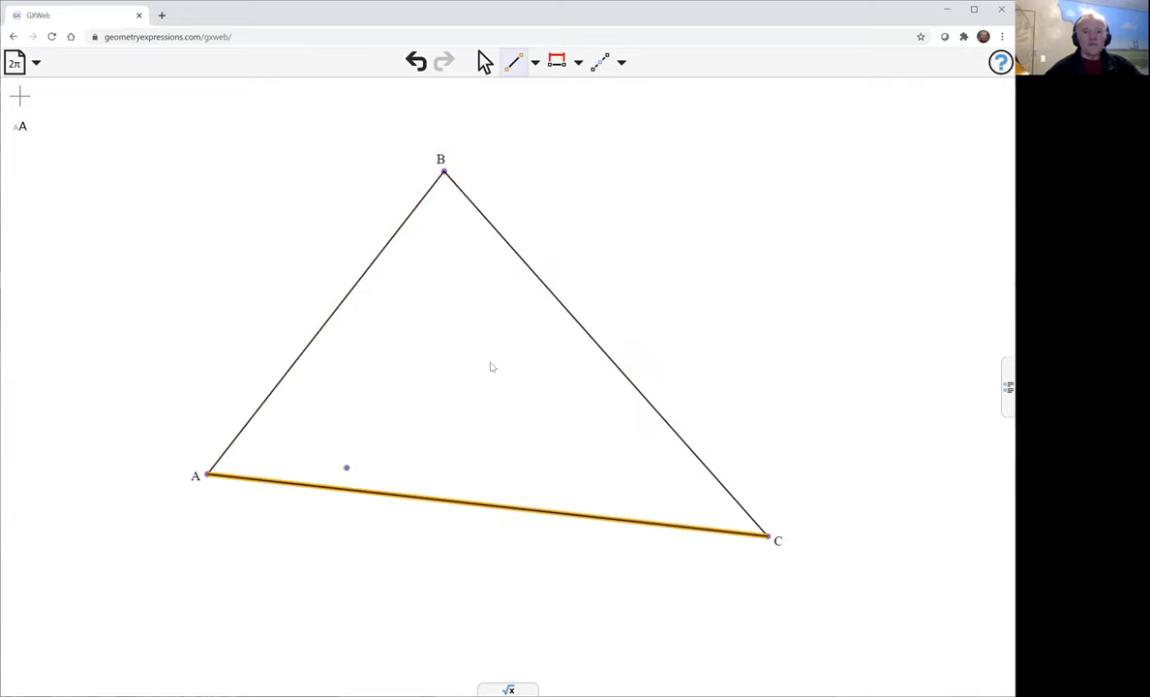
{"action": "left_click", "coordinate": [484, 62]}
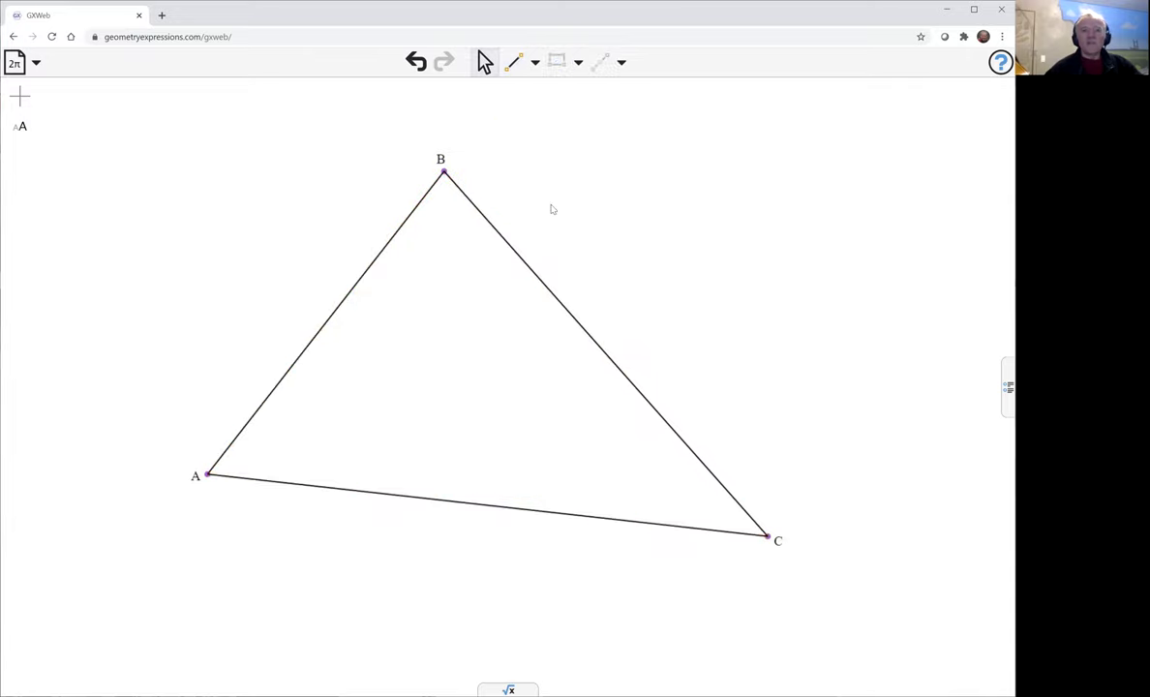
- Apply length constraints BC = a, CA = b and AB = c to the triangle's sides
{"action": "left_click", "coordinate": [548, 288]}
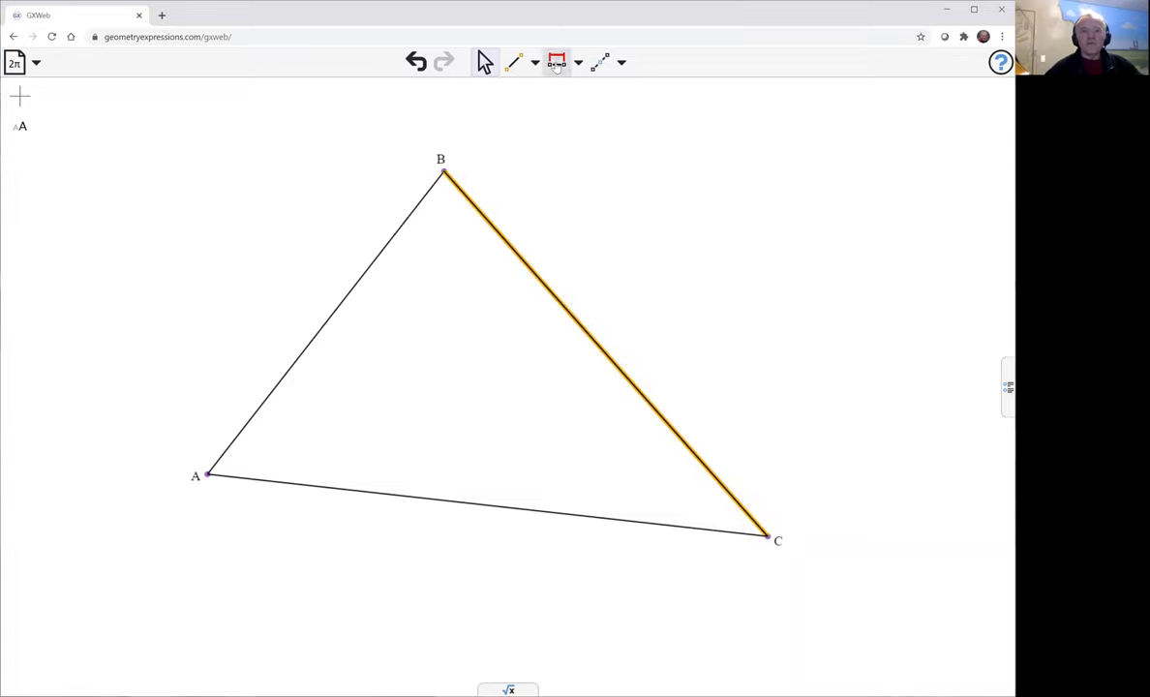
{"action": "left_click", "coordinate": [556, 61]}
{"action": "left_click", "coordinate": [611, 440]}
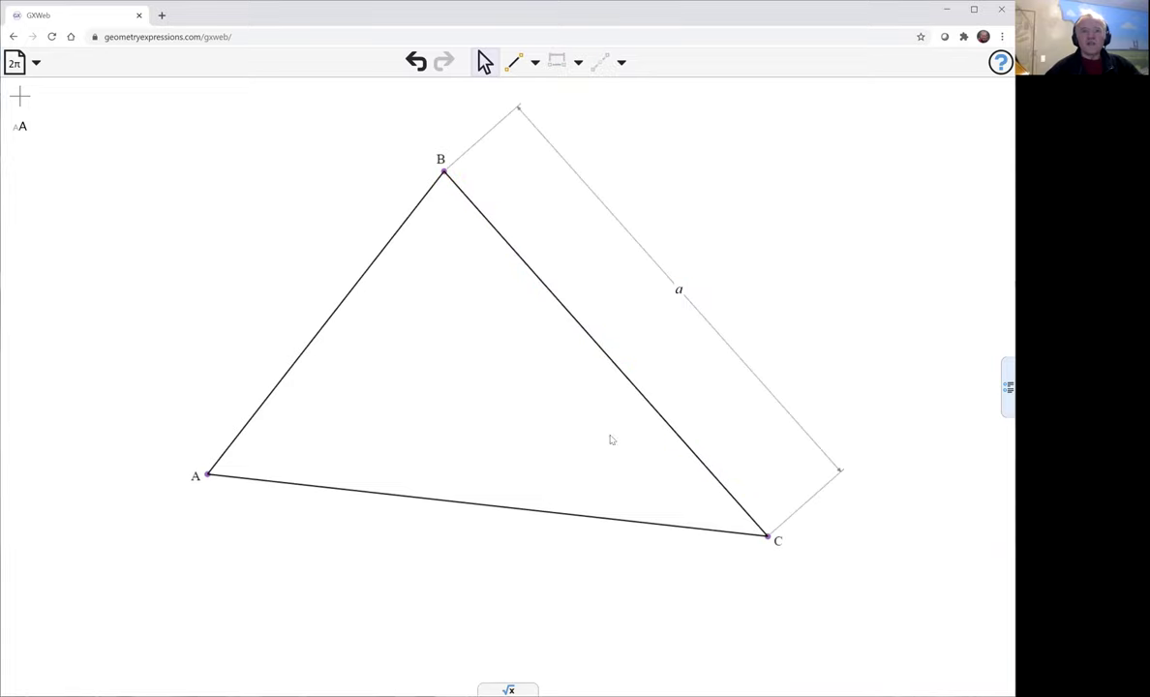
{"action": "left_click", "coordinate": [501, 509]}
{"action": "left_click", "coordinate": [557, 61]}
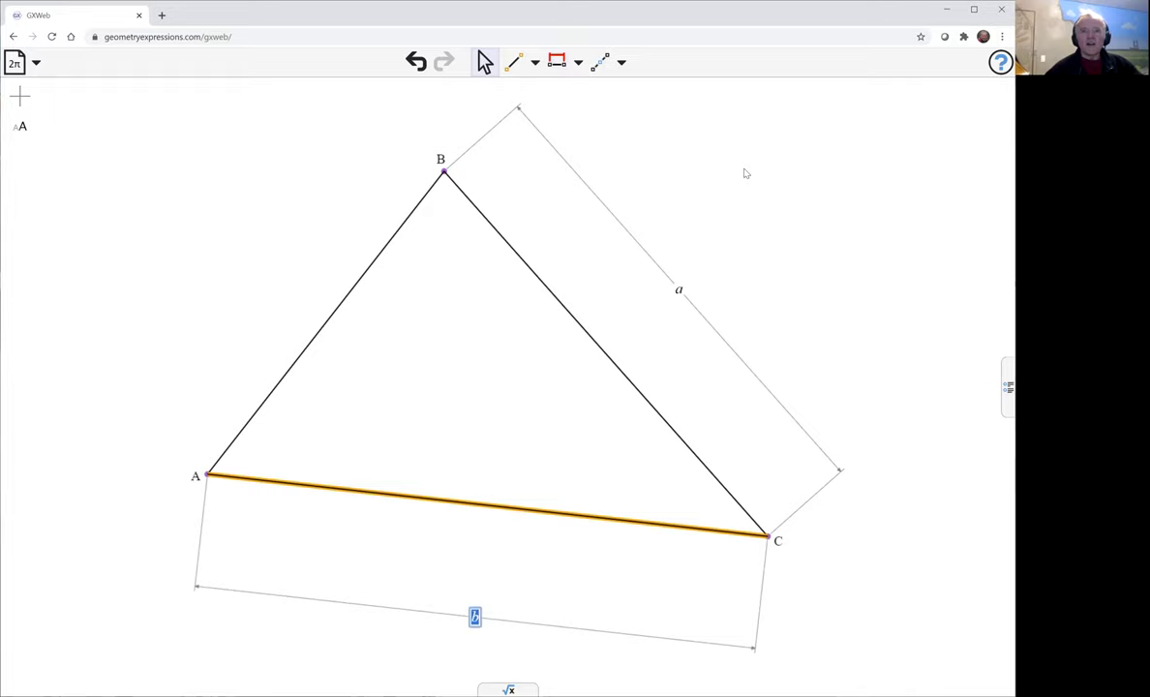
{"action": "left_click", "coordinate": [706, 174]}
{"action": "left_click", "coordinate": [387, 244]}
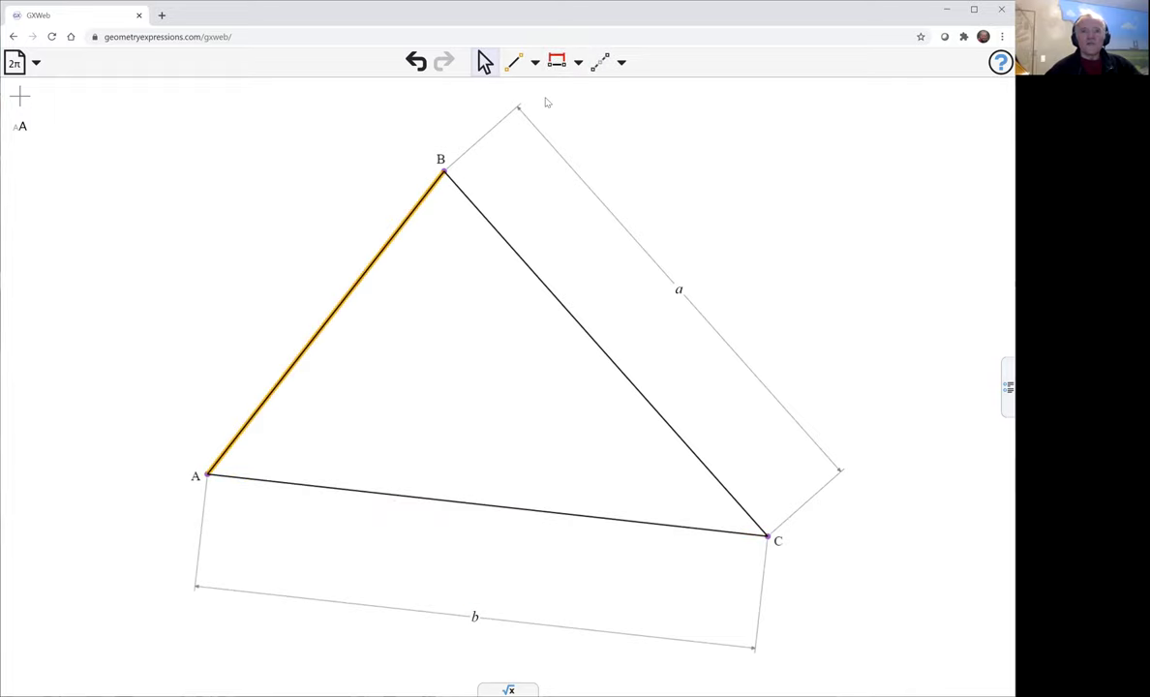
{"action": "left_click", "coordinate": [556, 61]}
{"action": "left_click", "coordinate": [728, 162]}
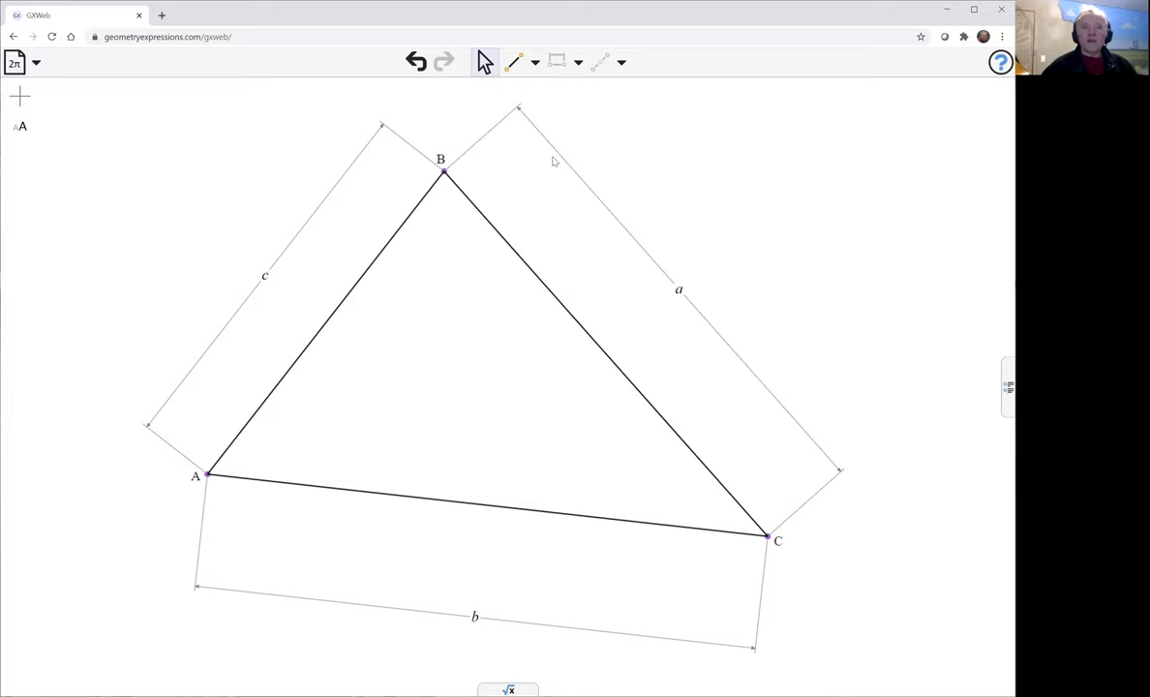
- Drop altitude AD from A onto BC and altitude BE from B onto AC
{"action": "left_click", "coordinate": [512, 64]}
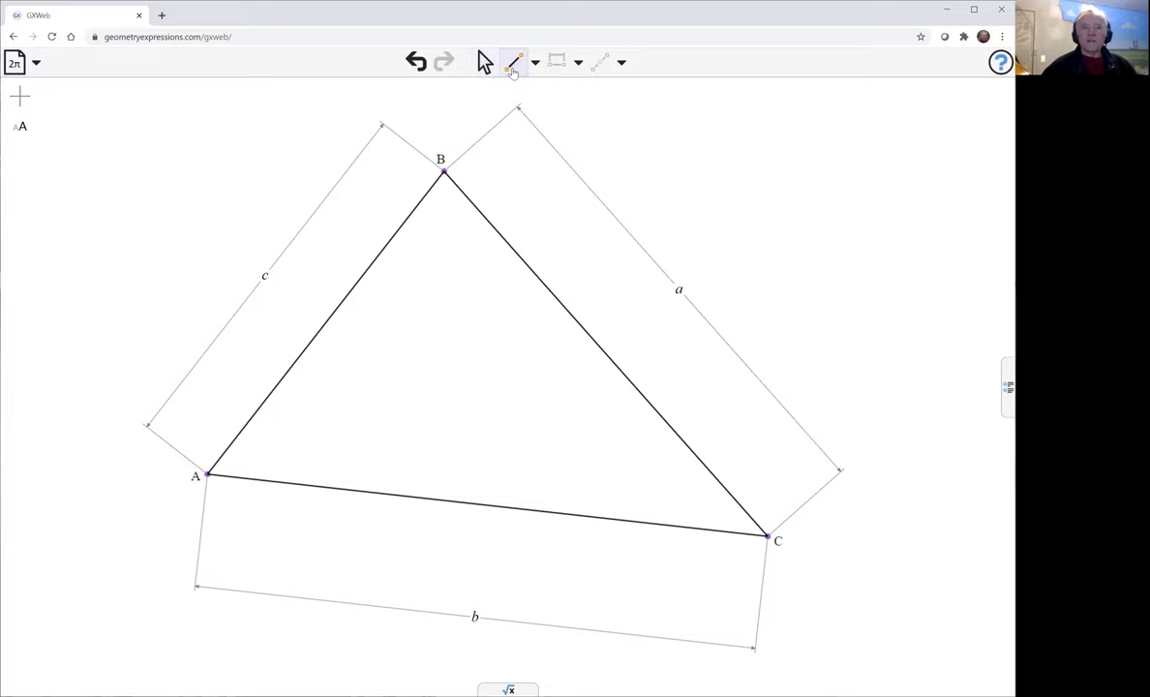
{"action": "left_click", "coordinate": [481, 64]}
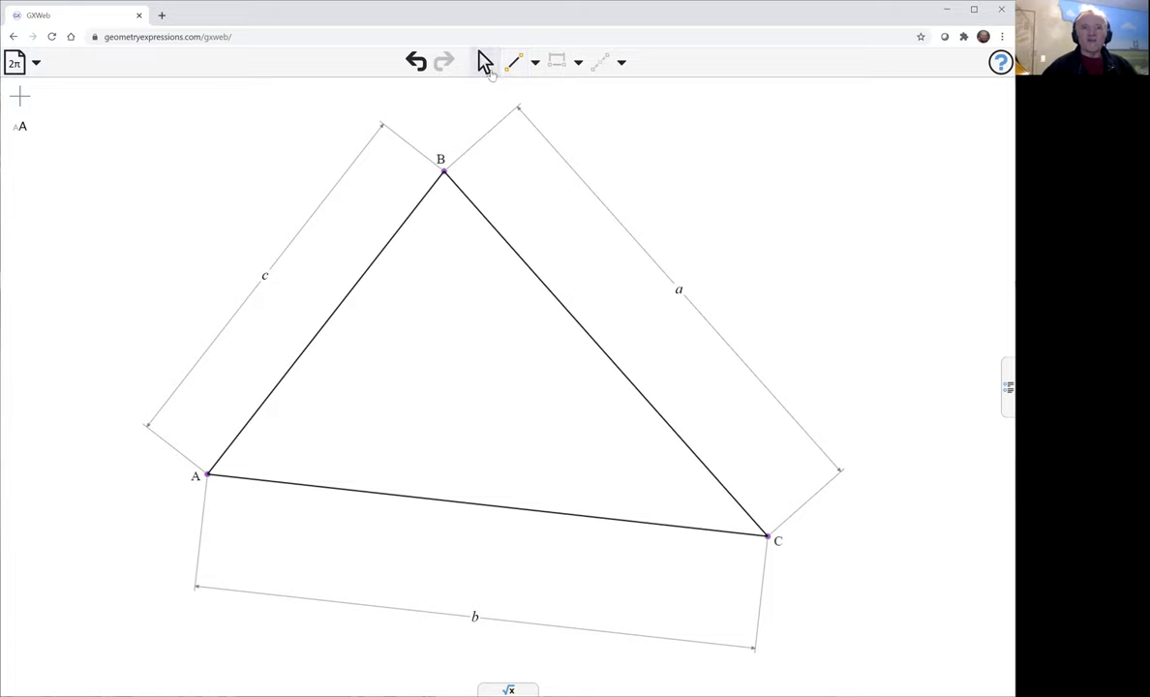
{"action": "left_click", "coordinate": [207, 475]}
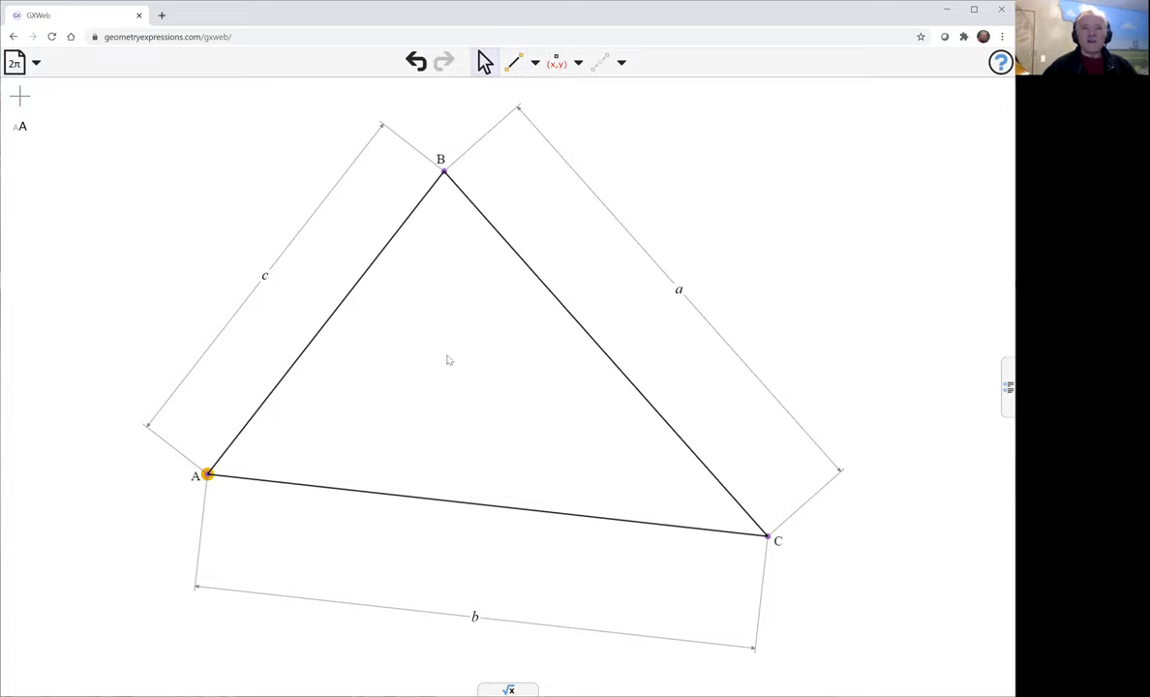
{"action": "left_click", "coordinate": [547, 293], "text": "shift"}
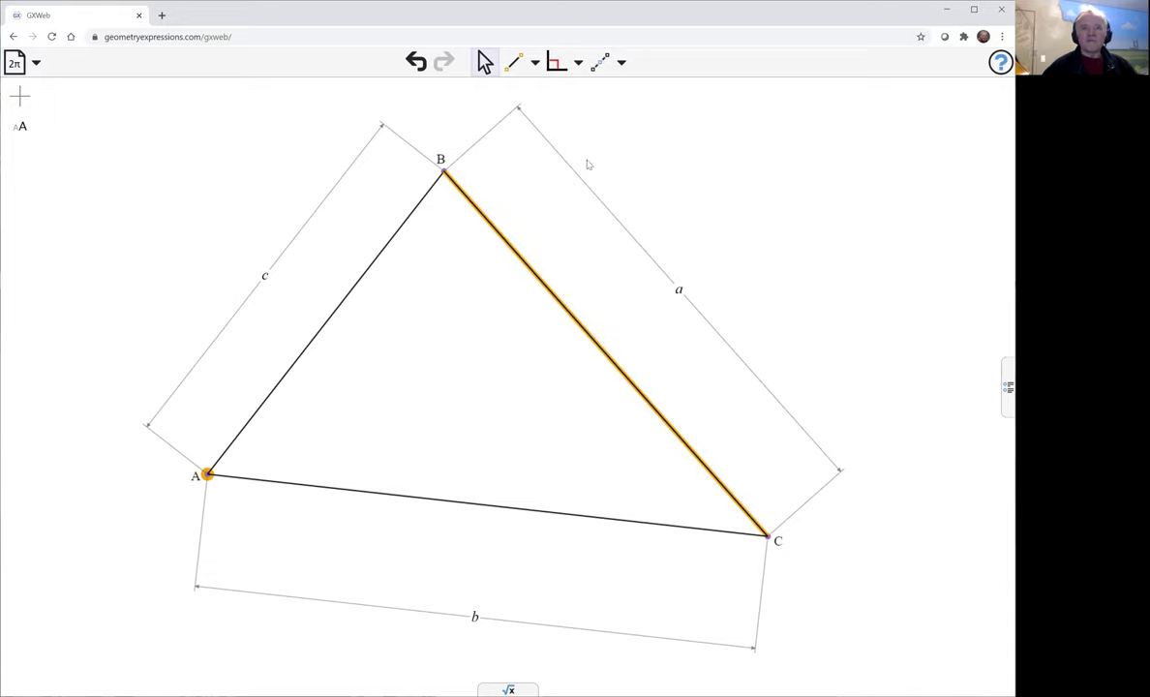
{"action": "left_click", "coordinate": [556, 61]}
{"action": "left_click", "coordinate": [444, 171]}
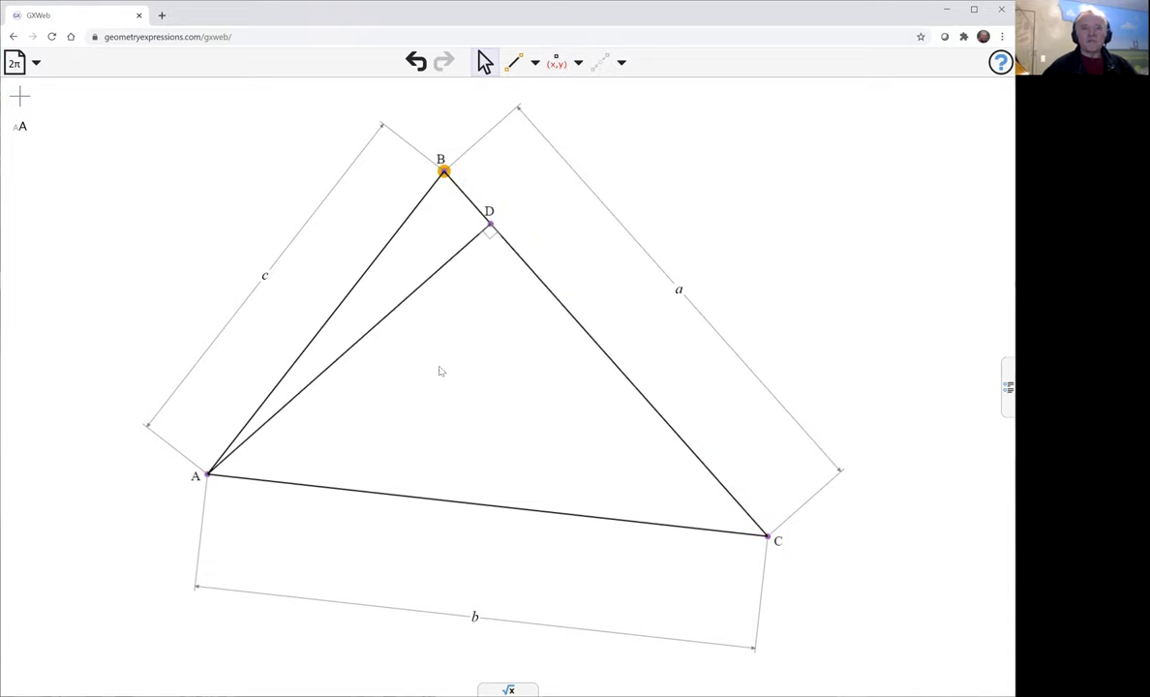
{"action": "left_click", "coordinate": [421, 499], "text": "shift"}
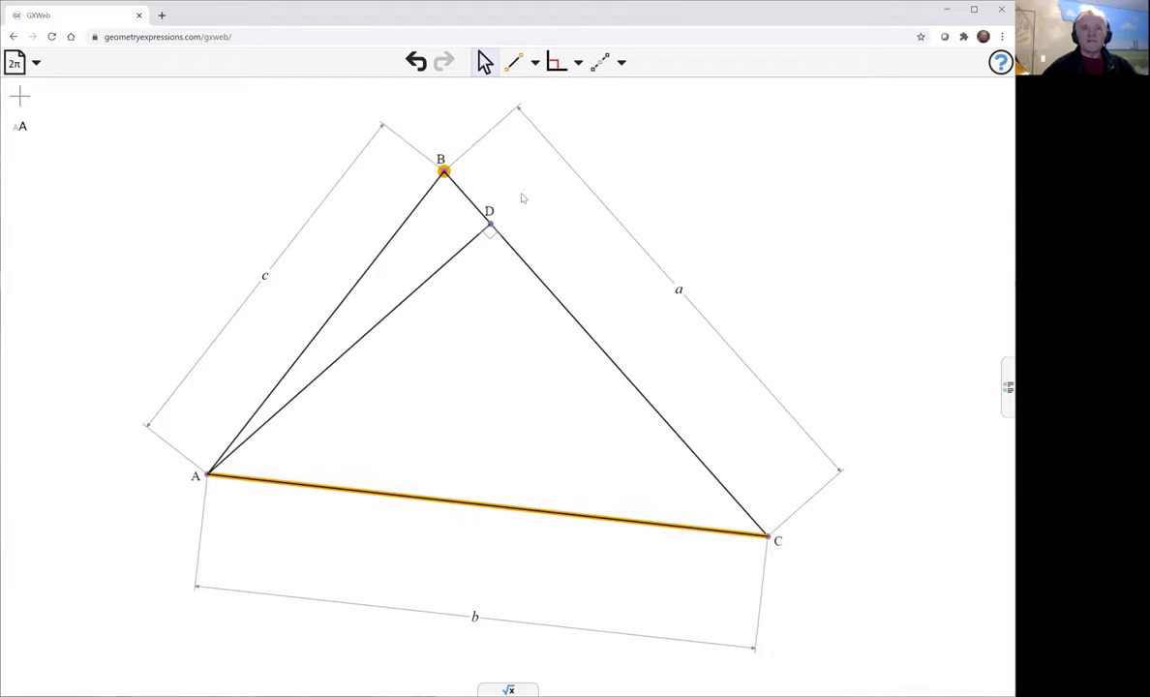
{"action": "left_click", "coordinate": [557, 62]}
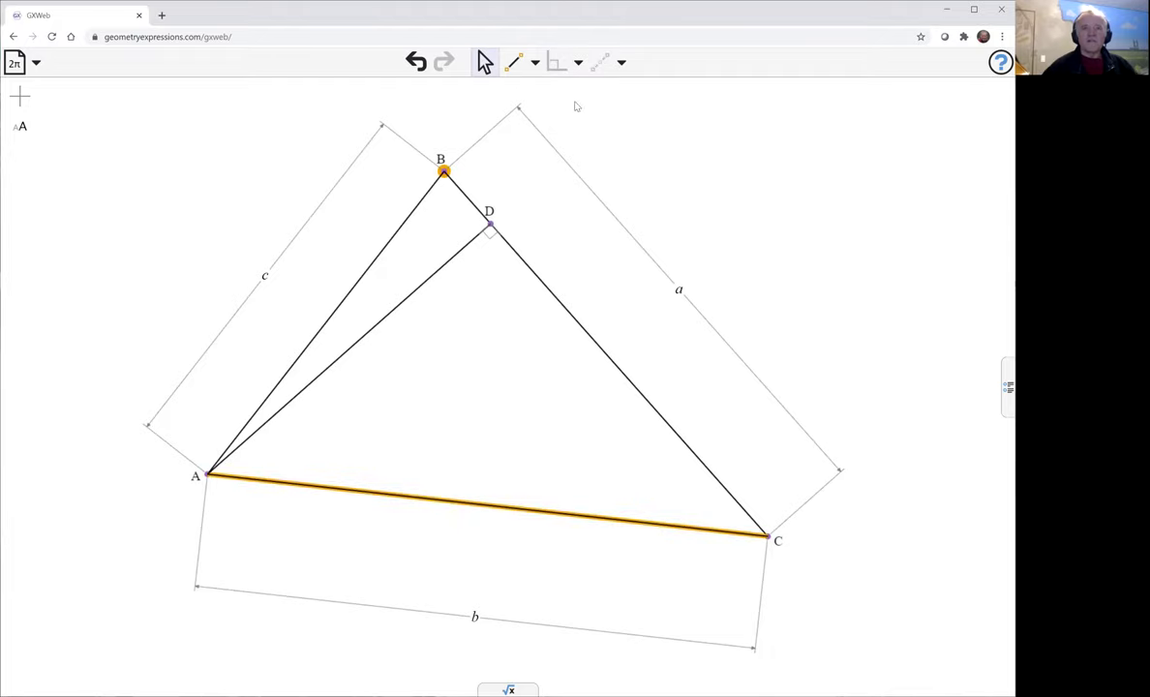
- Drop altitude CF from C onto AB, then select altitudes BE and AD
{"action": "left_click", "coordinate": [768, 535]}
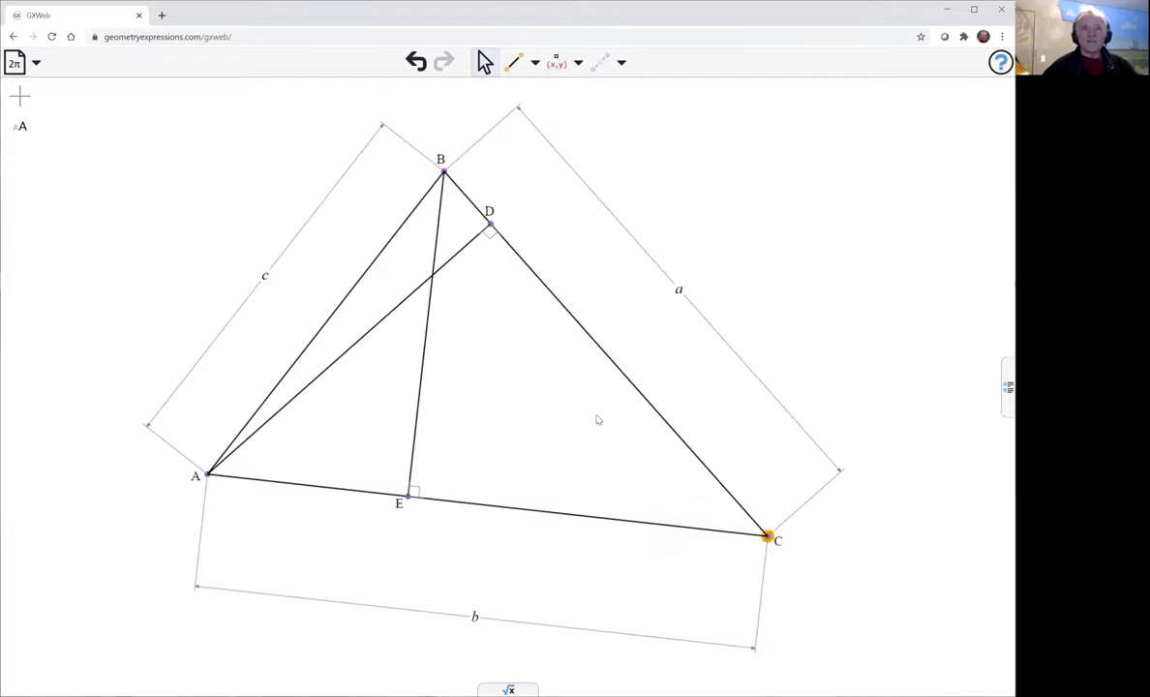
{"action": "left_click", "coordinate": [364, 269], "text": "shift"}
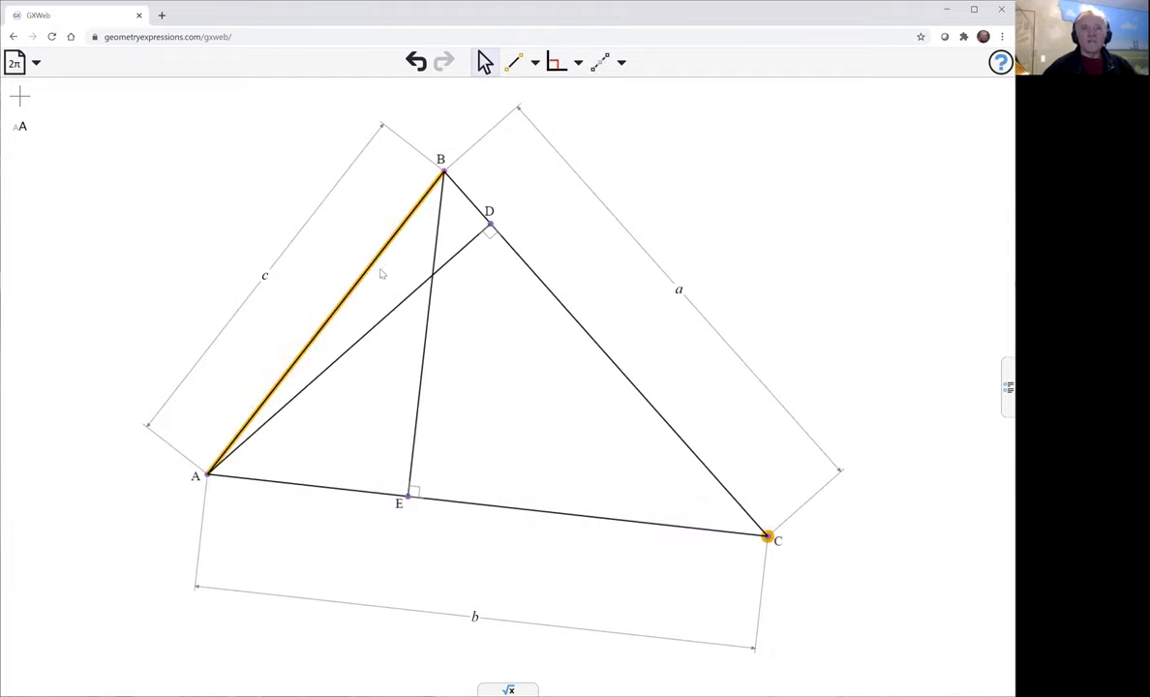
{"action": "left_click", "coordinate": [554, 64]}
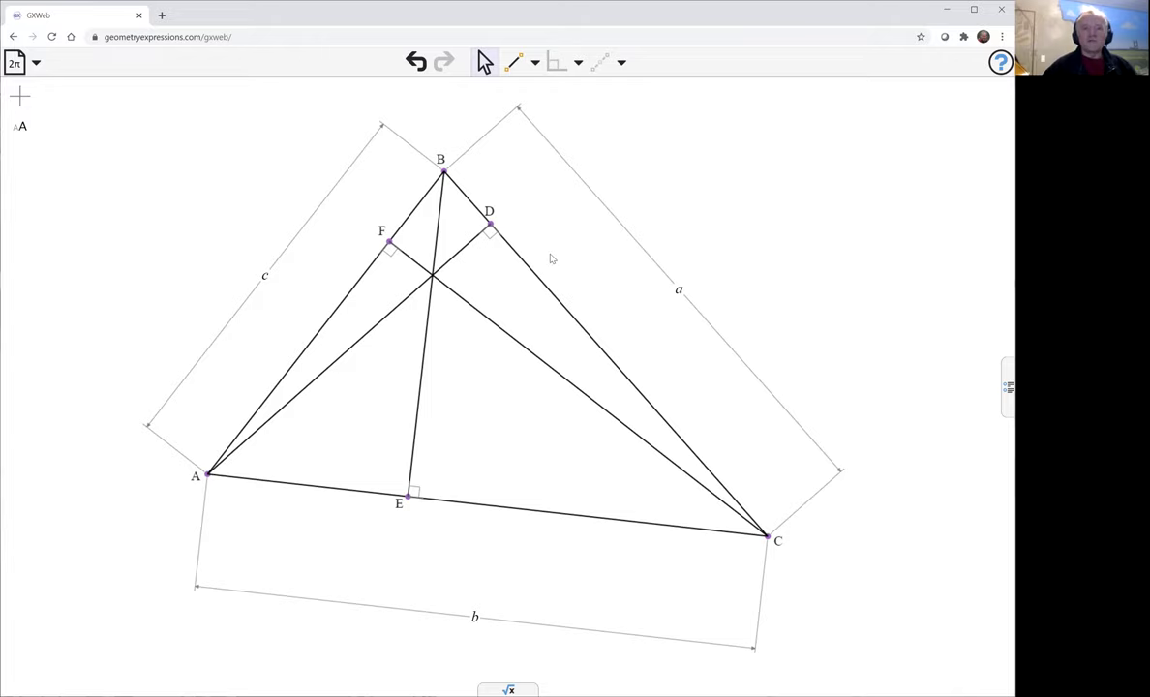
{"action": "left_click", "coordinate": [437, 243]}
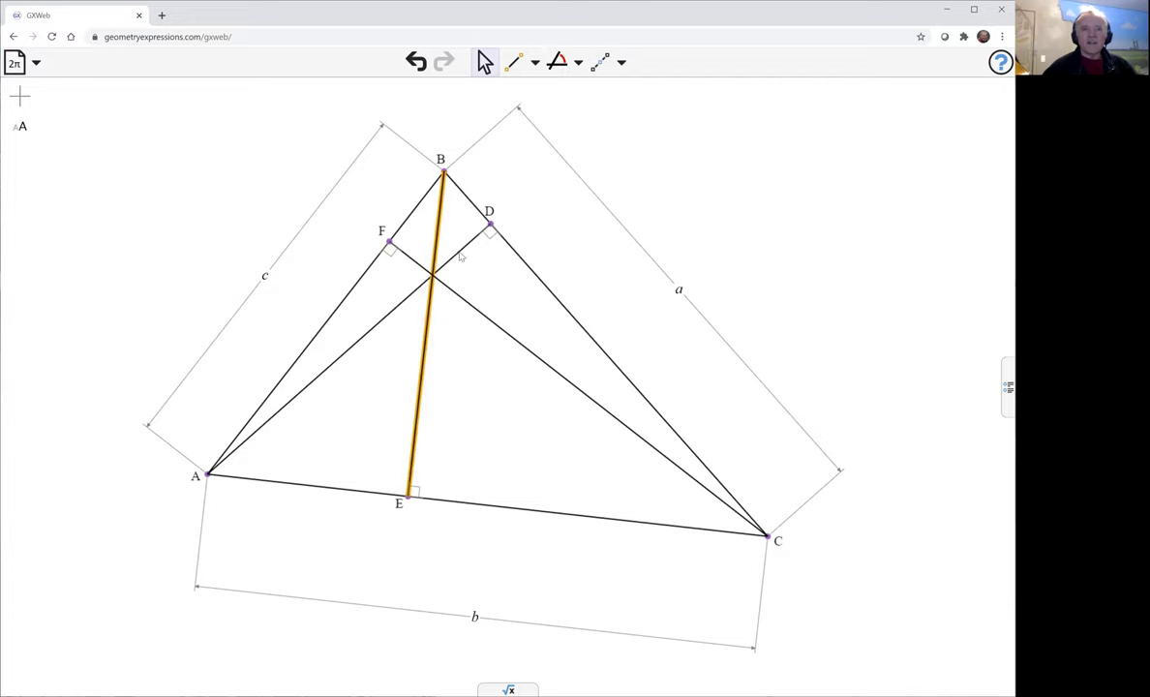
{"action": "left_click", "coordinate": [461, 254], "text": "shift"}
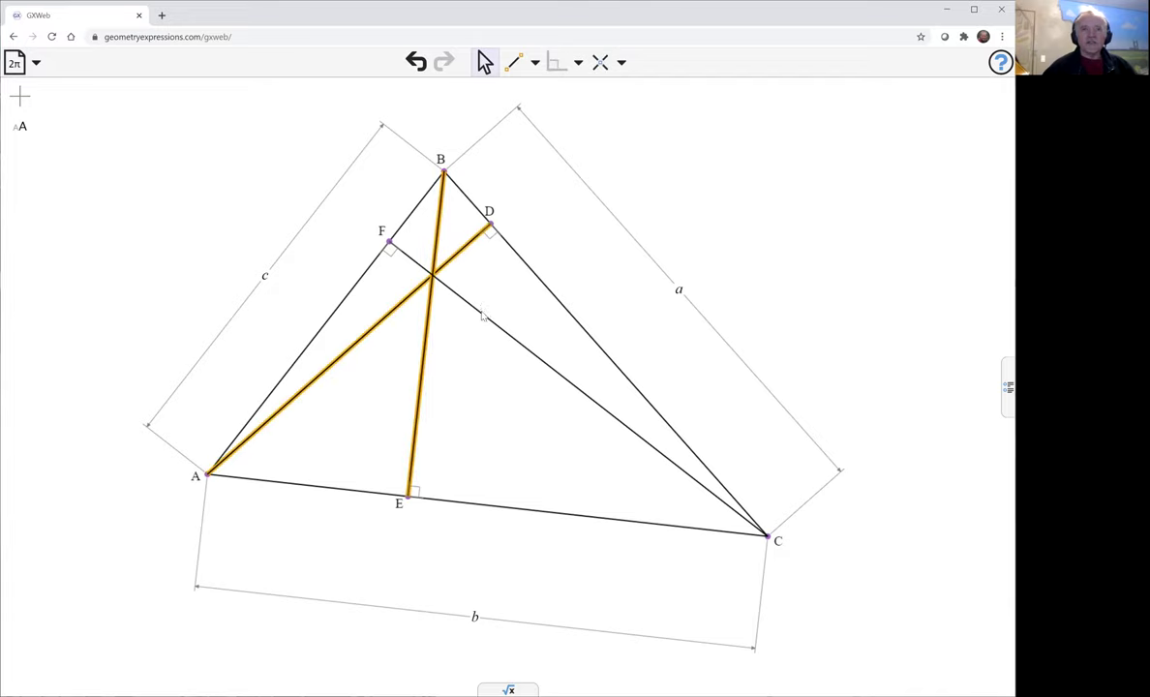
- Recolour the three altitudes AD, BE and CF light grey
{"action": "left_click", "coordinate": [482, 313], "text": "shift"}
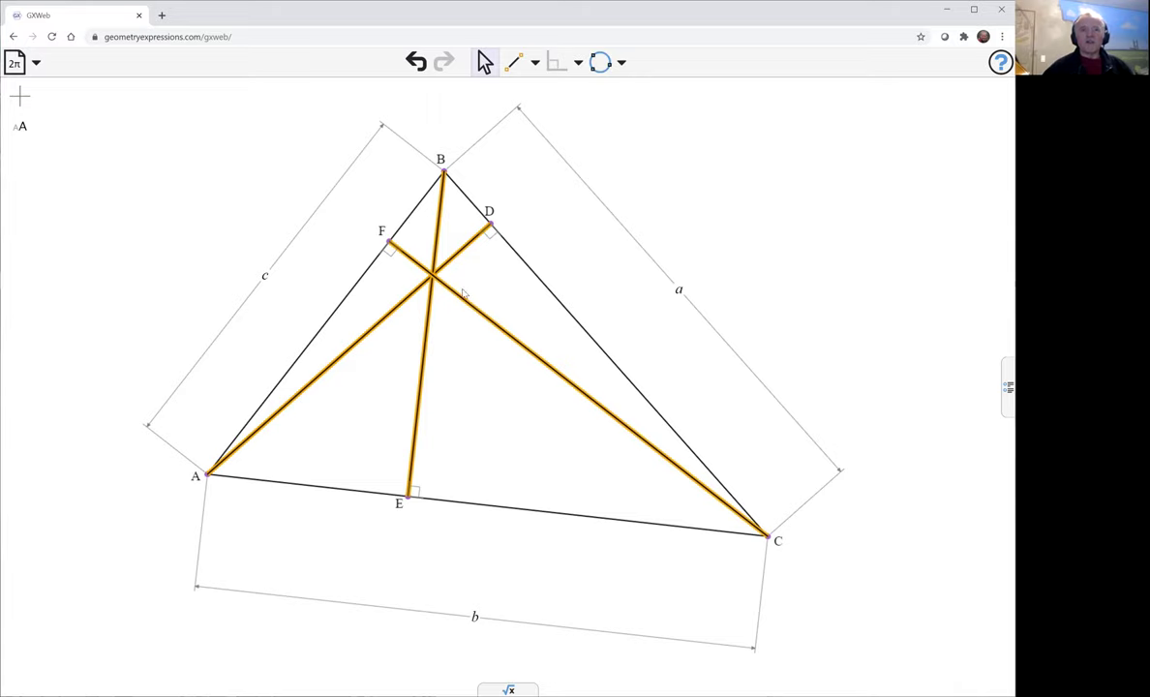
{"action": "right_click", "coordinate": [476, 311]}
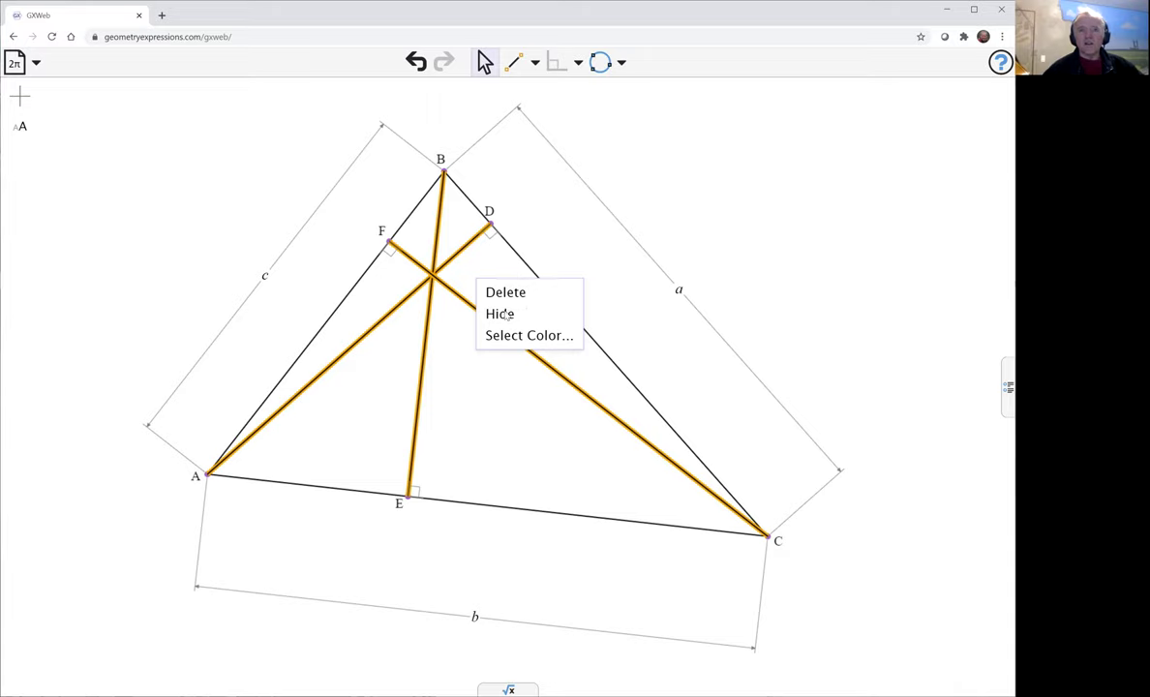
{"action": "left_click", "coordinate": [525, 338]}
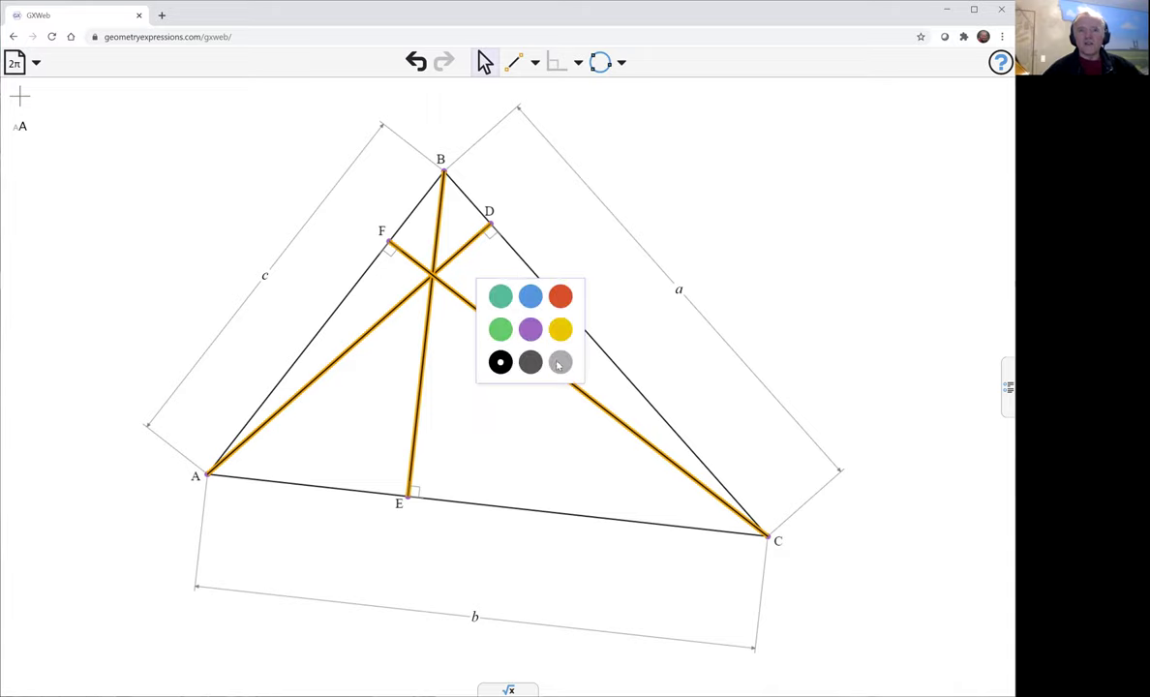
{"action": "left_click", "coordinate": [563, 362]}
{"action": "left_click", "coordinate": [774, 243]}
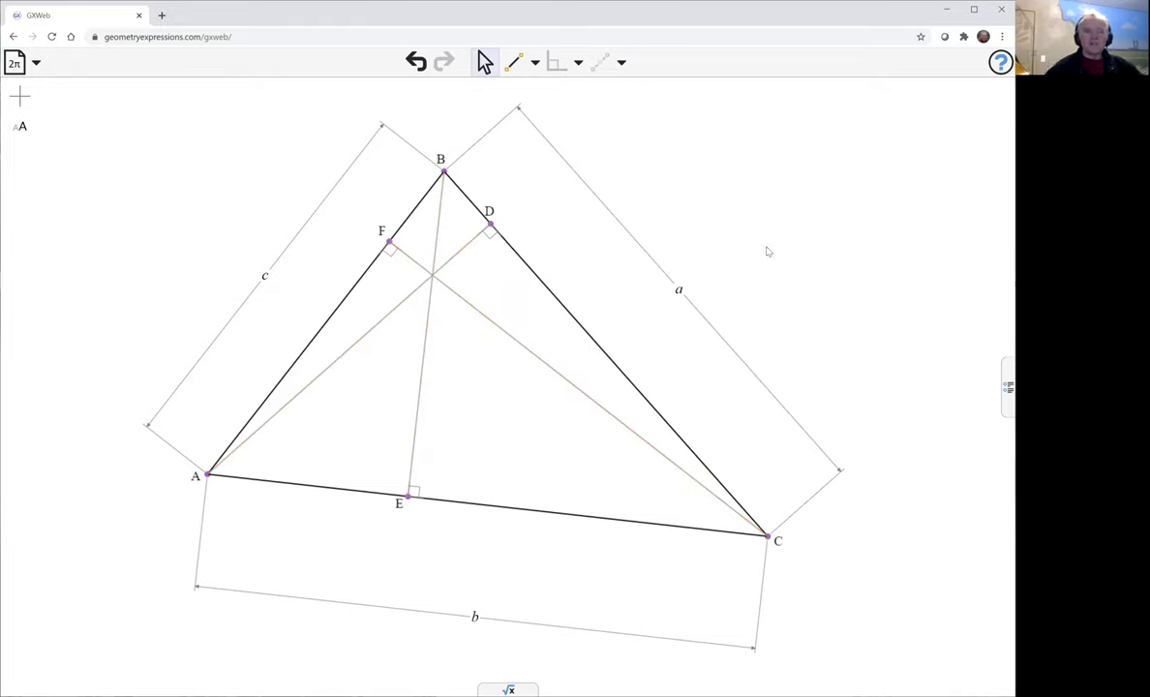
- Reshape the triangle by moving vertex B, then drop a perpendicular from E onto AB at G
{"action": "left_click", "coordinate": [408, 498]}
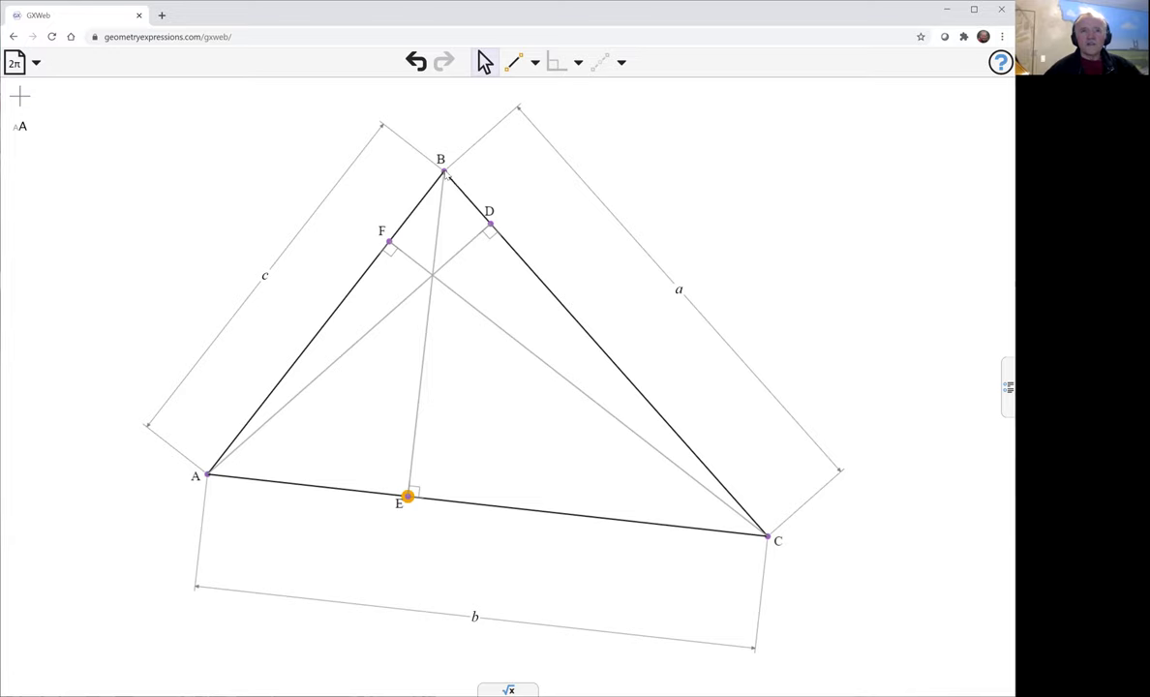
{"action": "left_click_drag", "start_coordinate": [446, 175], "coordinate": [420, 150]}
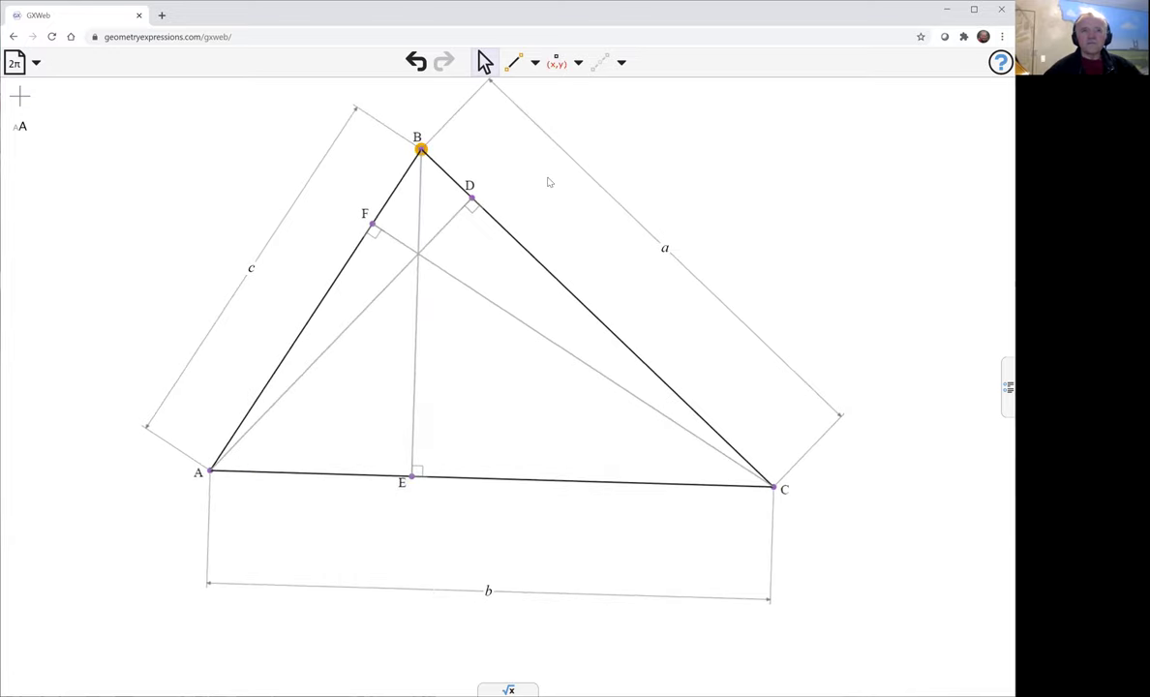
{"action": "left_click", "coordinate": [527, 397]}
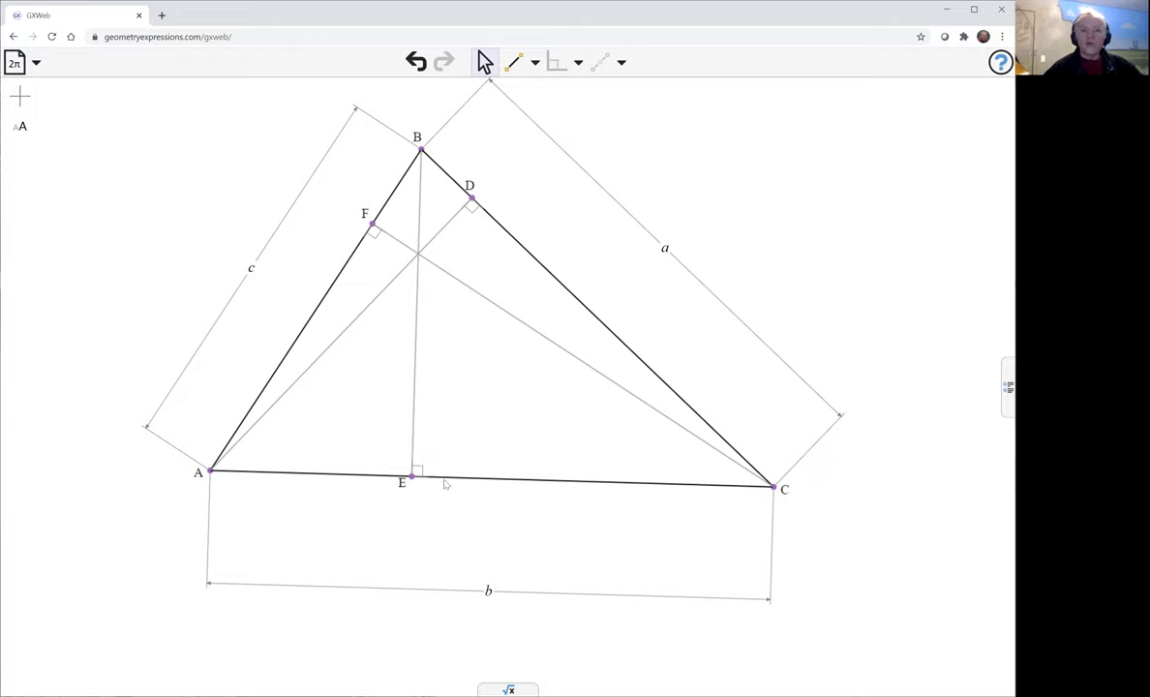
{"action": "left_click", "coordinate": [411, 476]}
{"action": "left_click", "coordinate": [281, 355]}
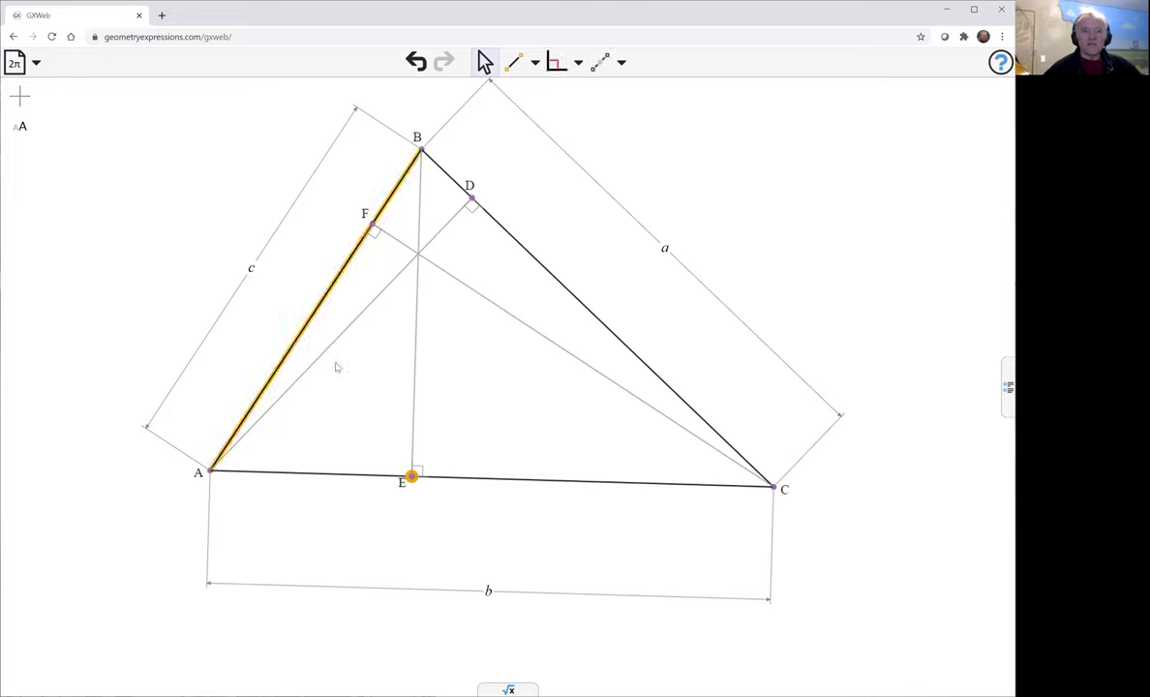
{"action": "left_click", "coordinate": [554, 63]}
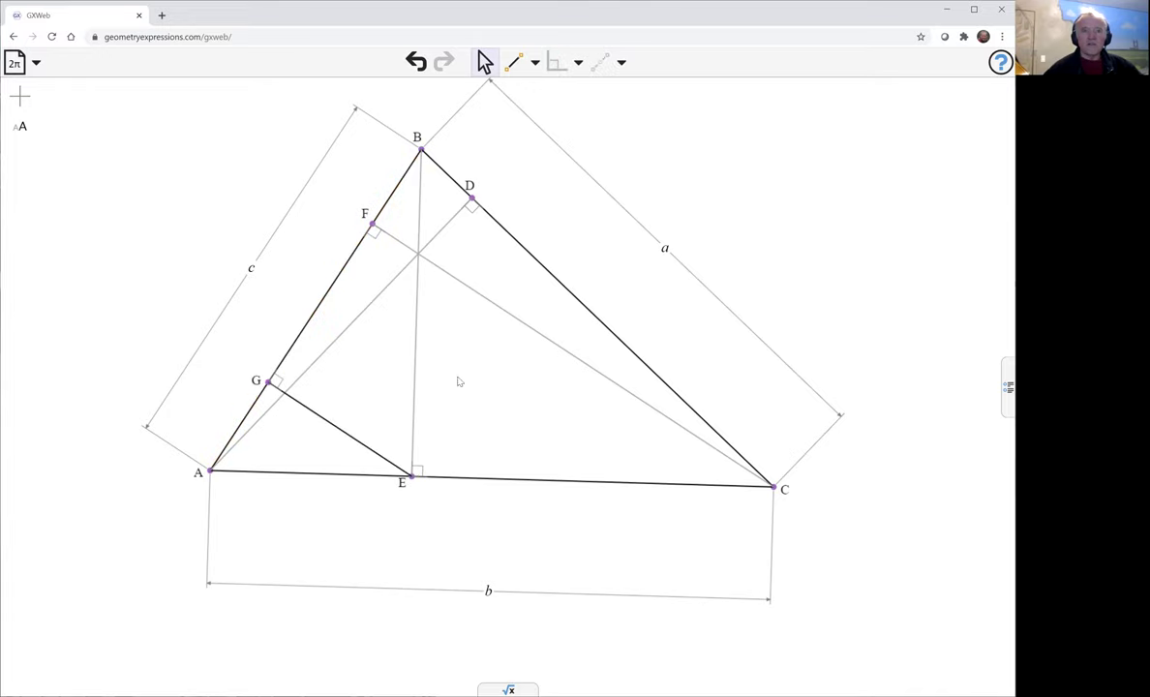
- Drop perpendiculars from E onto BC, altitude CF and altitude AD, creating feet H, I and J
{"action": "left_click", "coordinate": [413, 477]}
{"action": "left_click", "coordinate": [612, 333]}
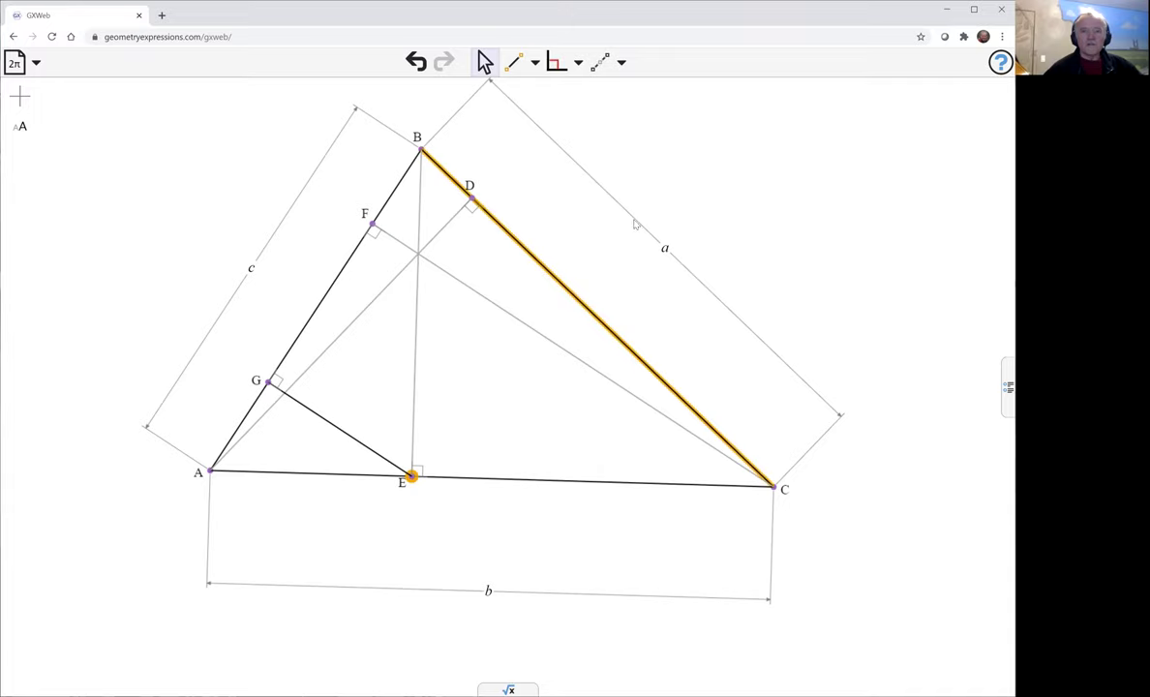
{"action": "left_click", "coordinate": [556, 66]}
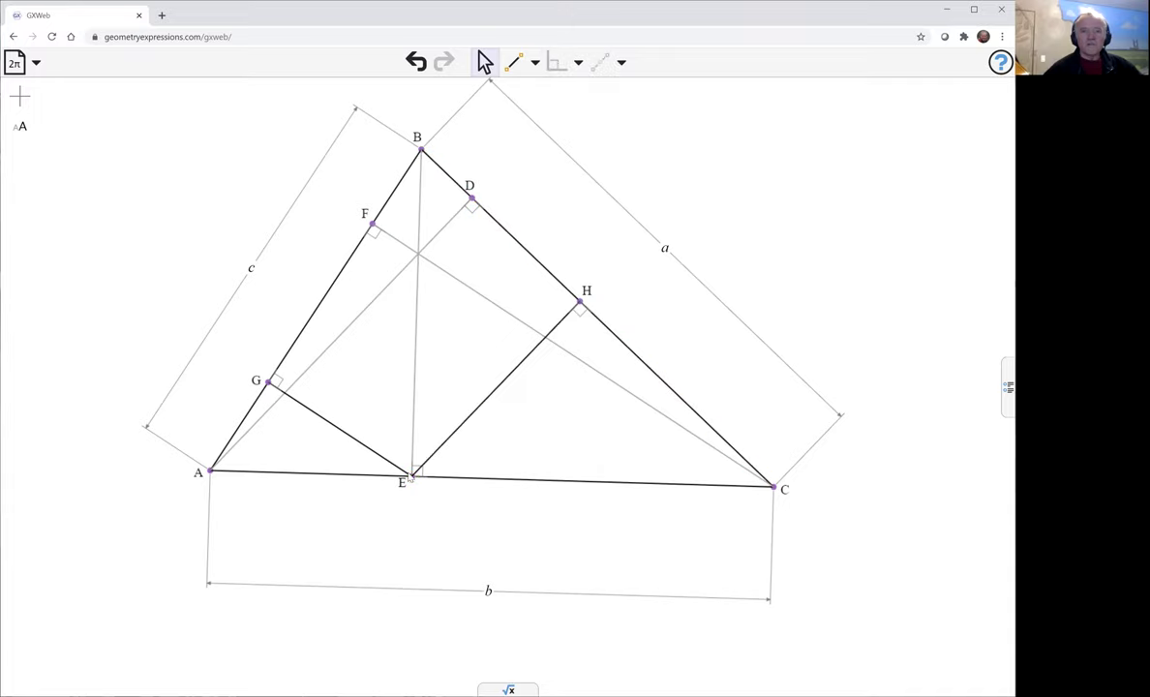
{"action": "left_click", "coordinate": [412, 478]}
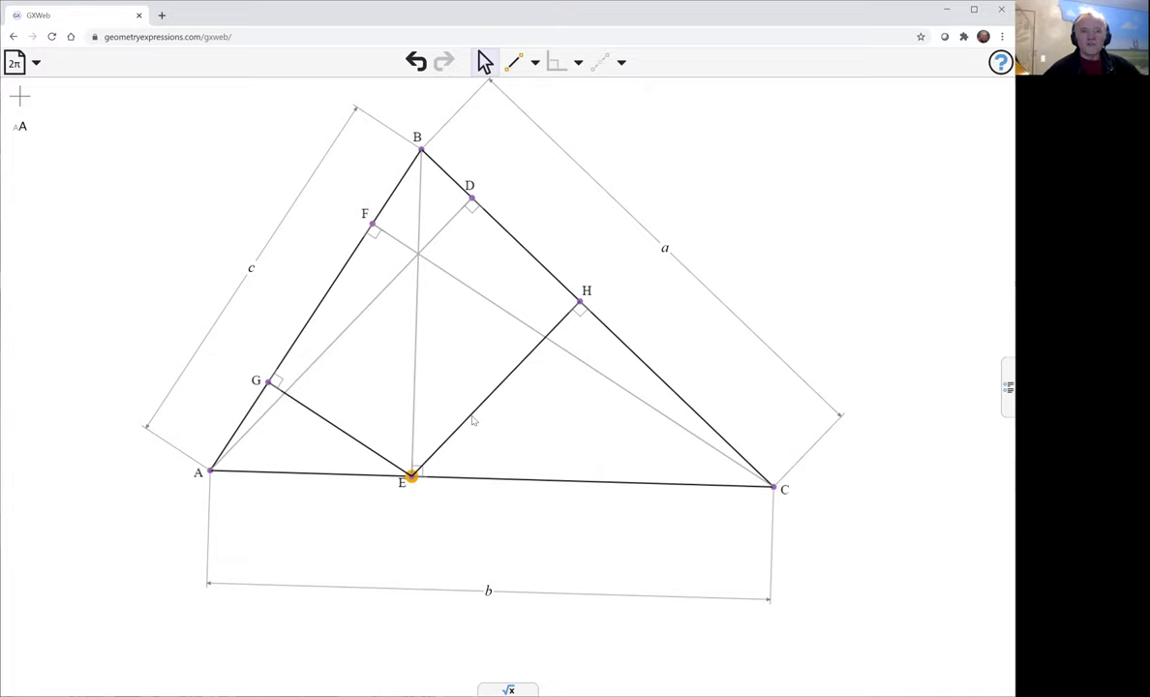
{"action": "left_click", "coordinate": [502, 310]}
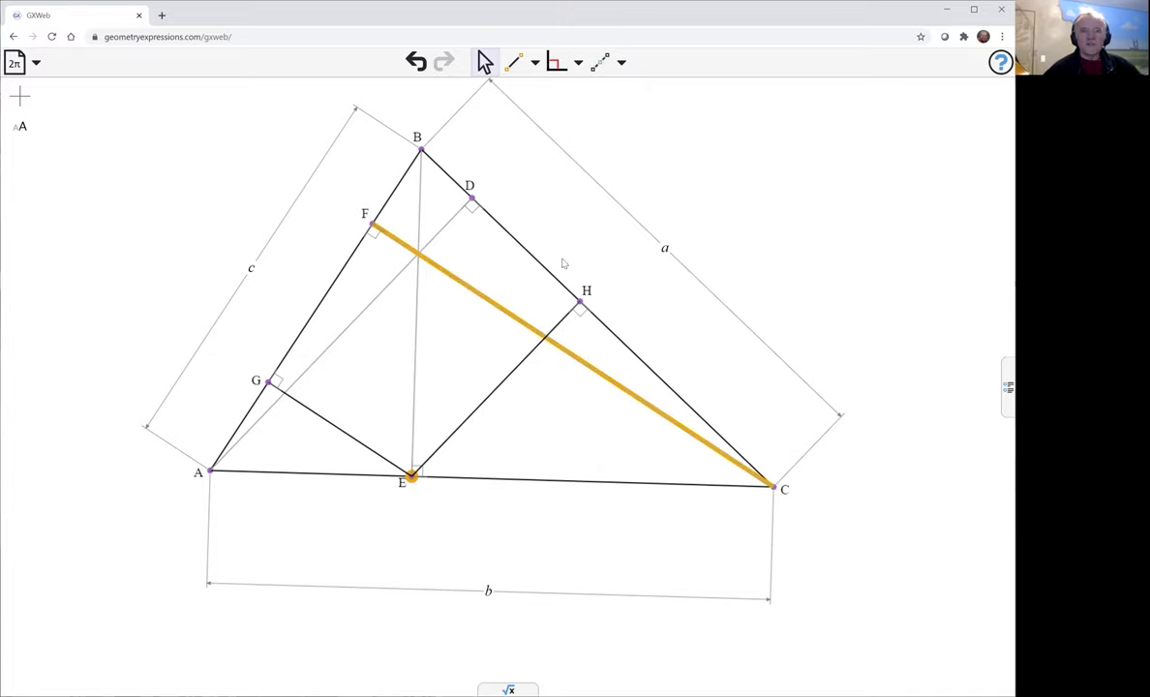
{"action": "left_click", "coordinate": [554, 63]}
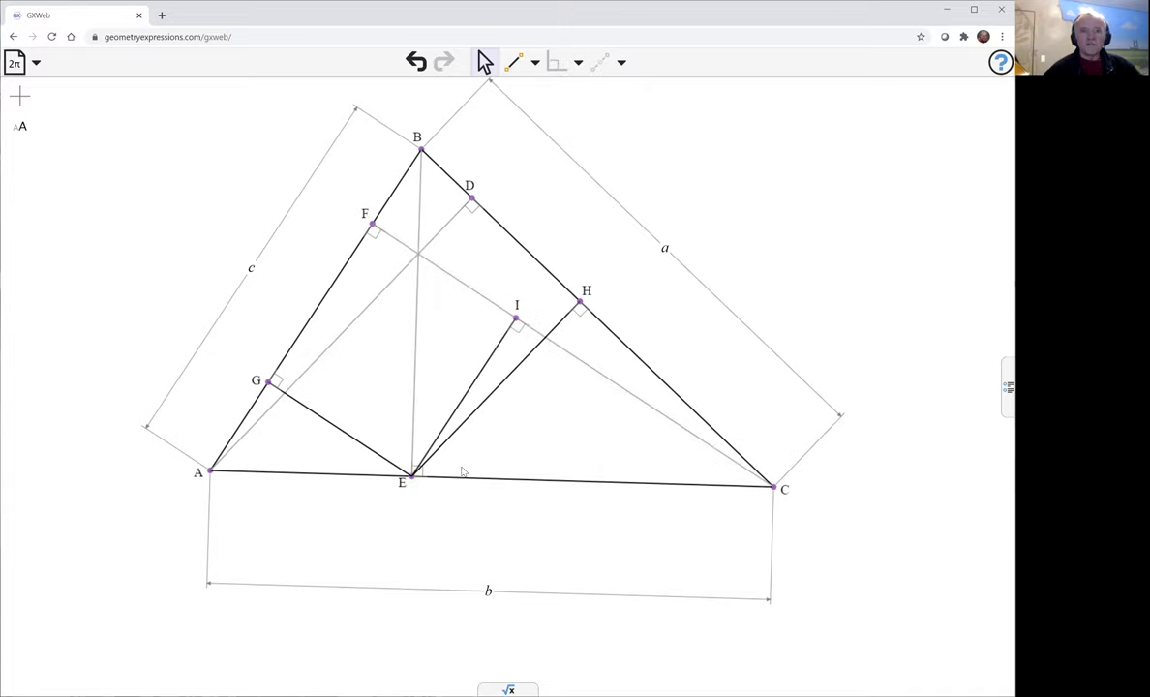
{"action": "left_click", "coordinate": [412, 476]}
{"action": "left_click", "coordinate": [328, 349]}
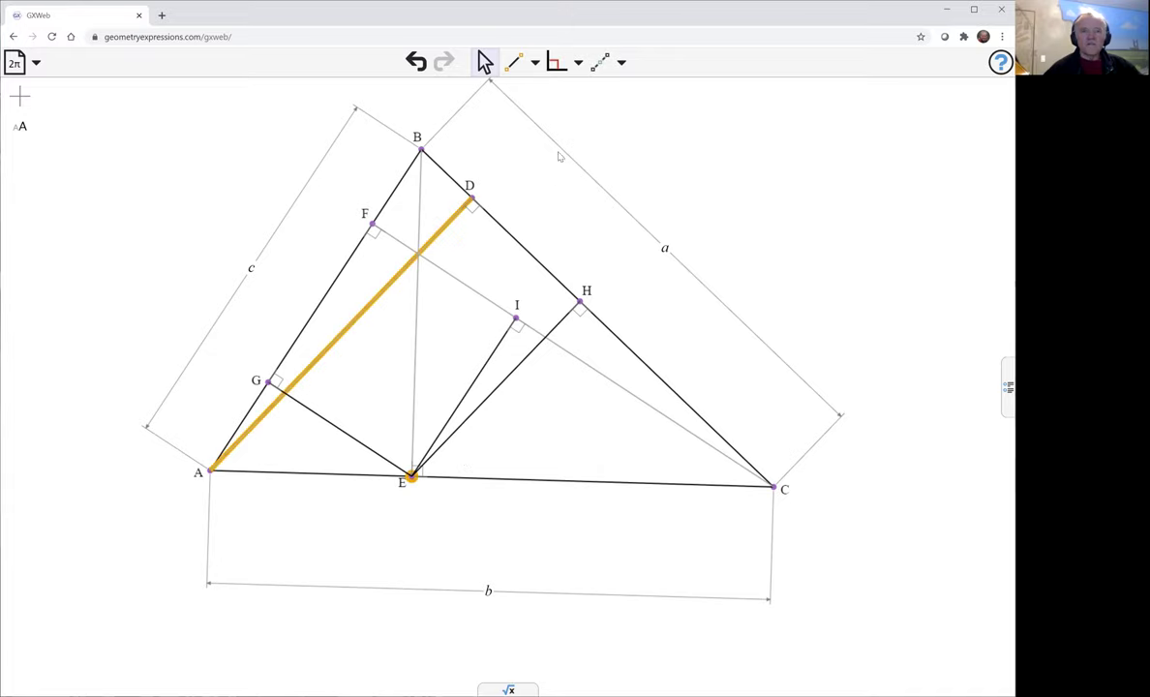
{"action": "left_click", "coordinate": [554, 63]}
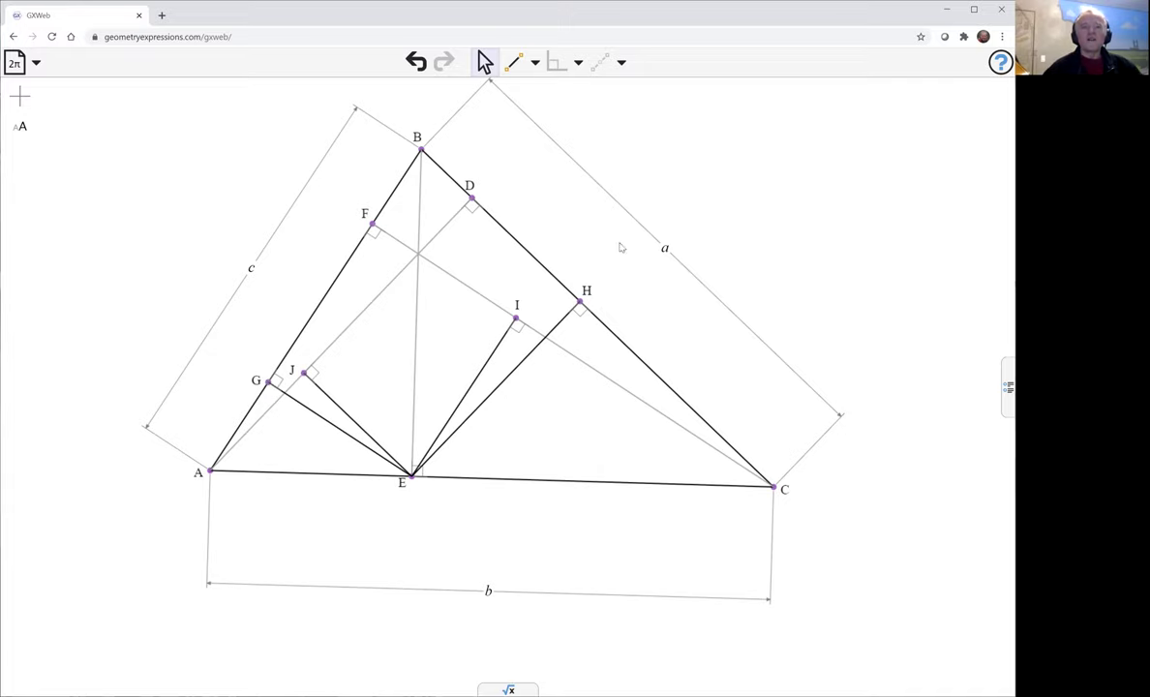
- Draw a line from G through J and I, ending at H
{"action": "left_click", "coordinate": [514, 62]}
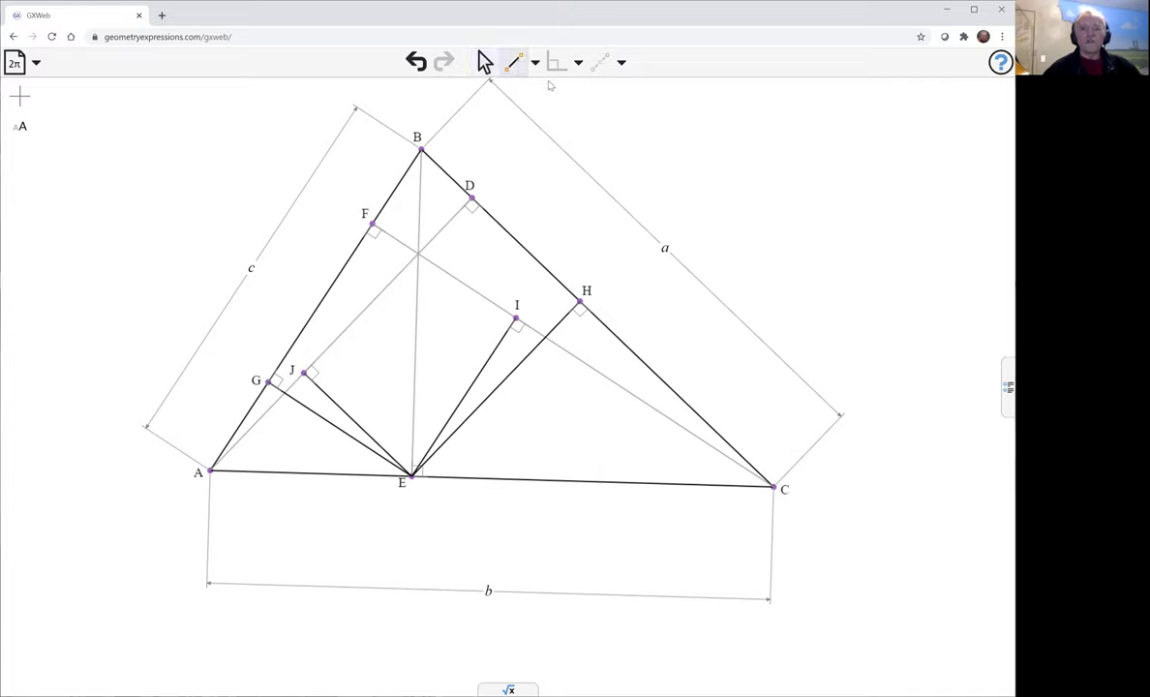
{"action": "left_click", "coordinate": [268, 382]}
{"action": "left_click", "coordinate": [304, 372]}
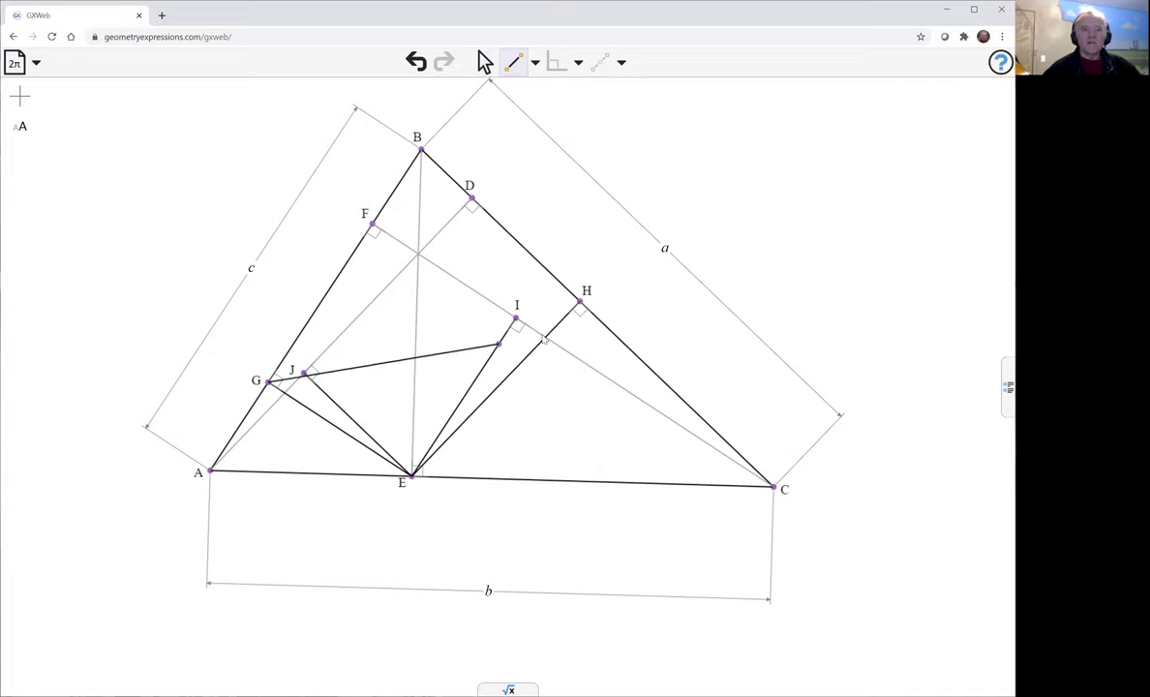
{"action": "left_click", "coordinate": [516, 318]}
{"action": "left_click", "coordinate": [585, 306]}
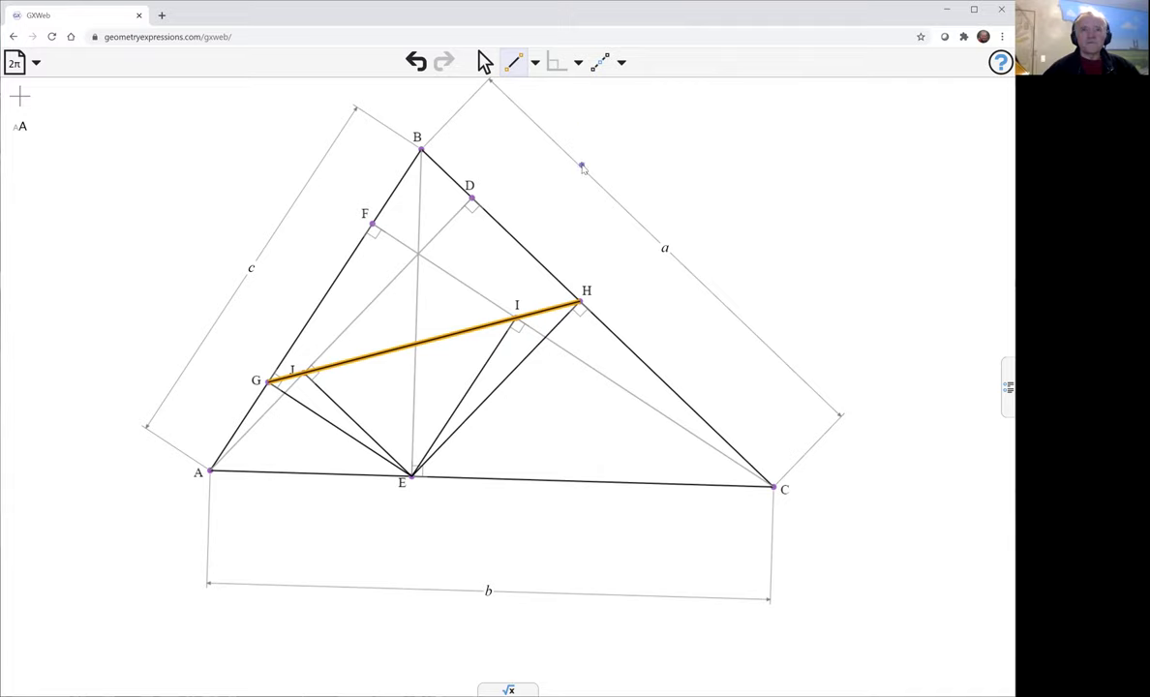
{"action": "left_click", "coordinate": [484, 61]}
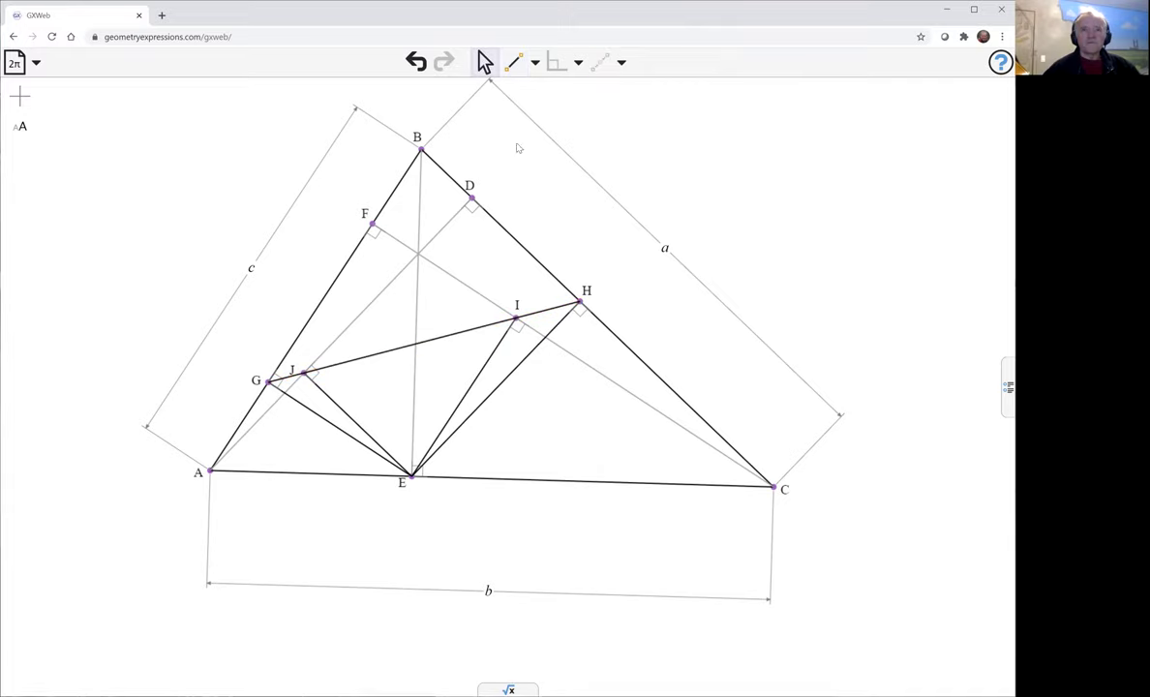
- Colour segment GH purple, recentre the figure, and open the symbolic expression panel
{"action": "right_click", "coordinate": [452, 340]}
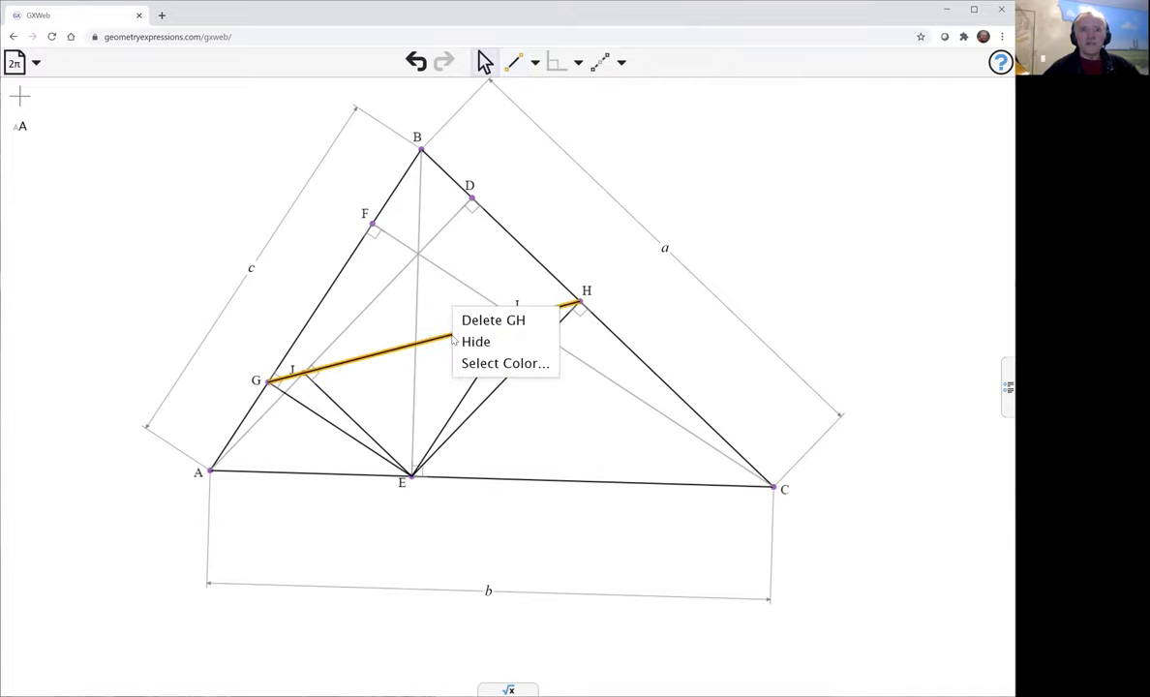
{"action": "left_click", "coordinate": [478, 365]}
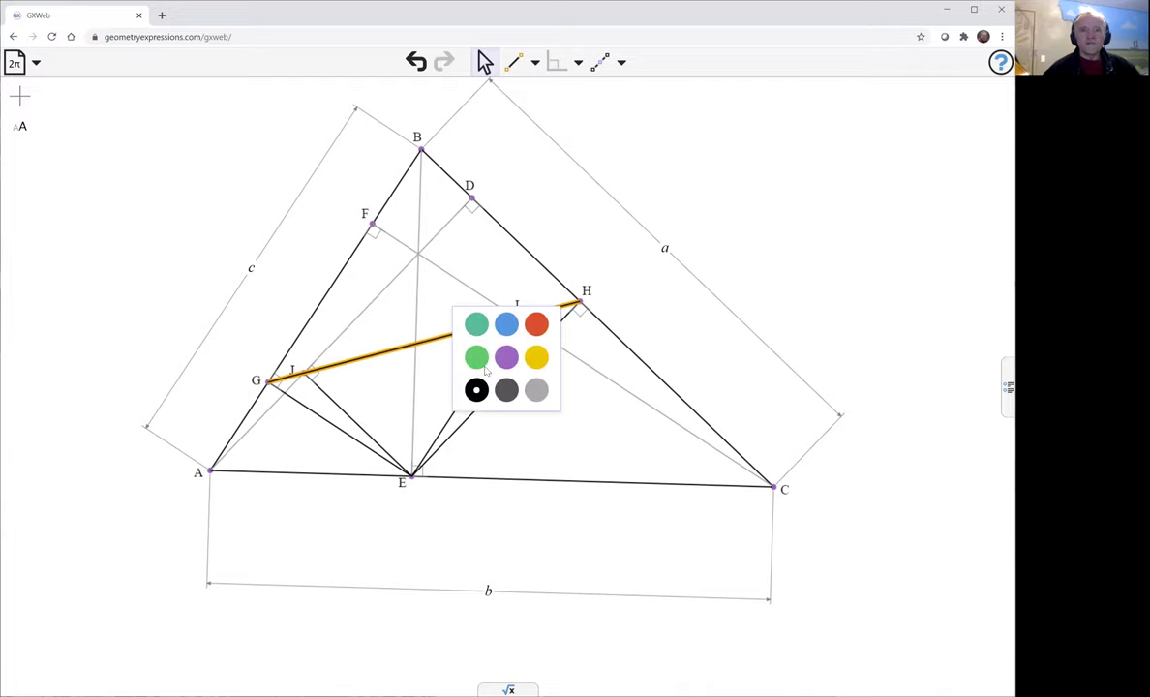
{"action": "left_click", "coordinate": [506, 360]}
{"action": "left_click", "coordinate": [739, 212]}
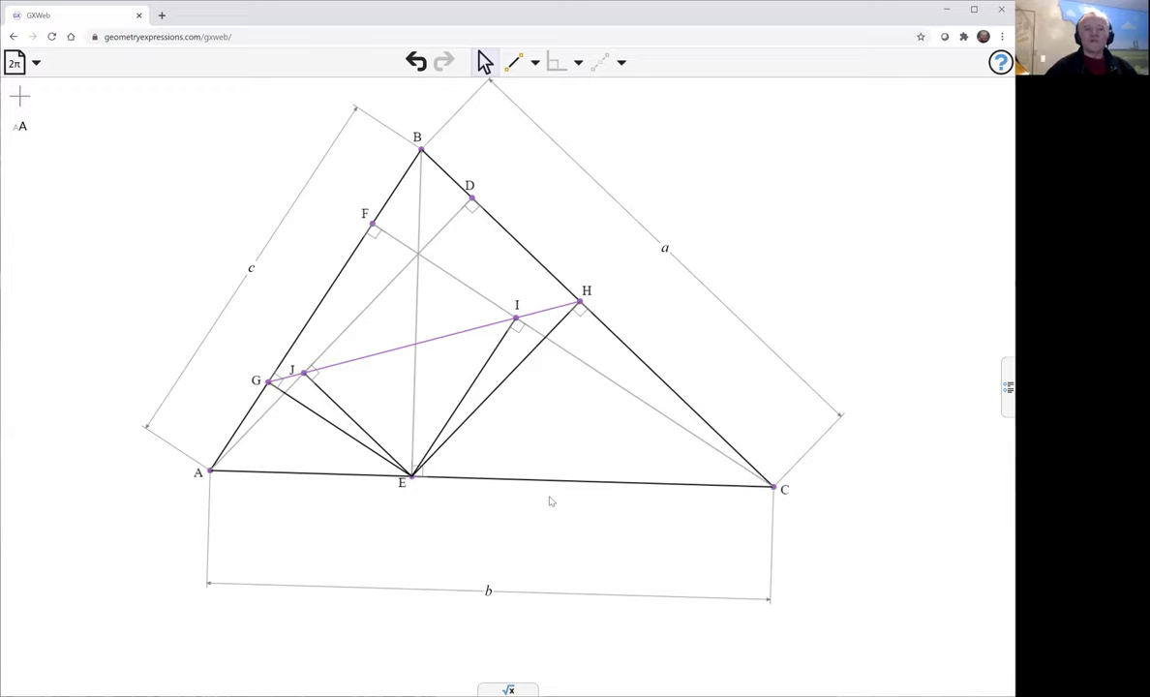
{"action": "scroll", "coordinate": [603, 516], "scroll_direction": "down", "scroll_amount": 1}
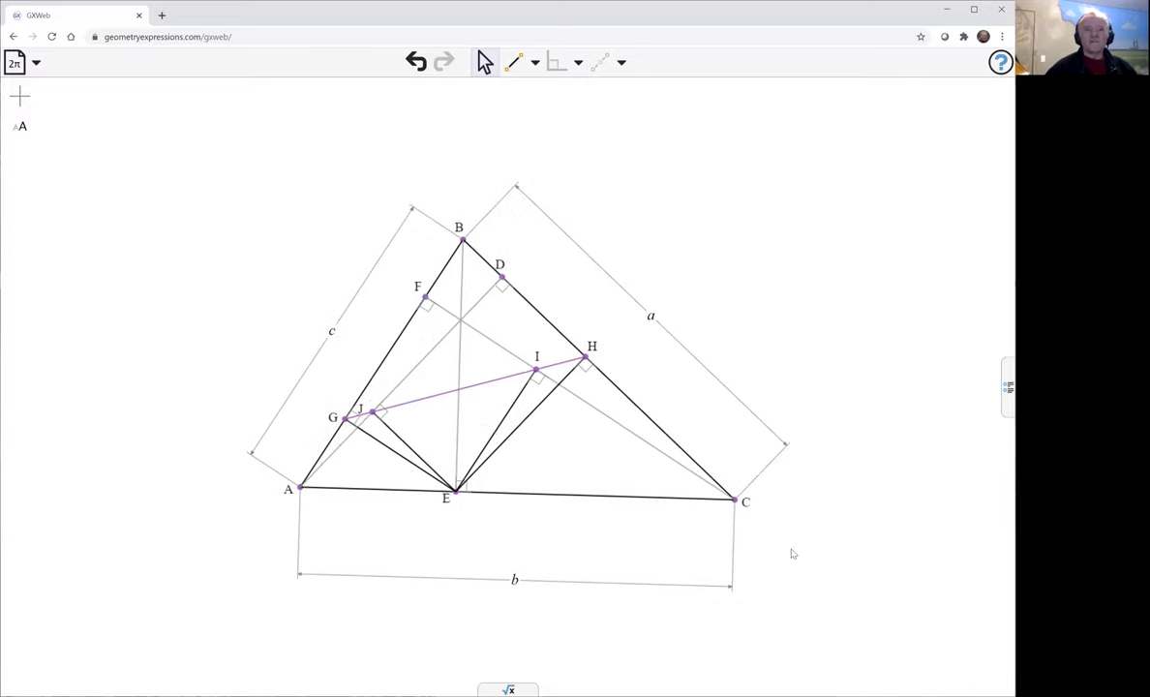
{"action": "left_click_drag", "start_coordinate": [791, 554], "coordinate": [741, 428]}
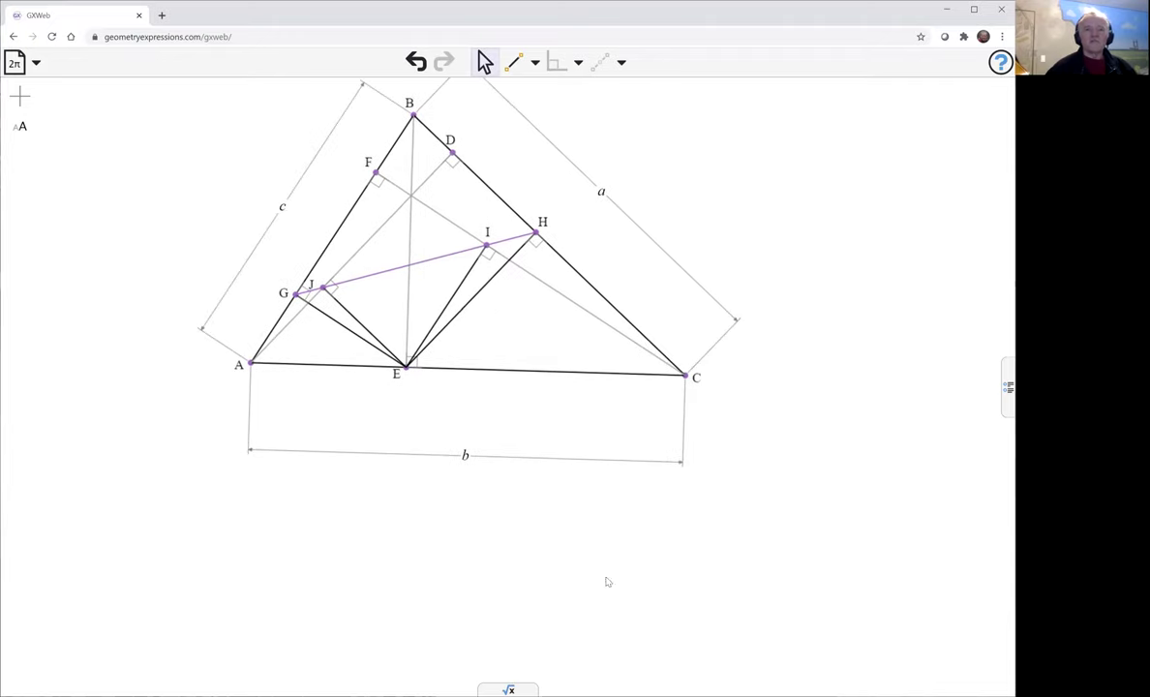
{"action": "left_click", "coordinate": [508, 689]}
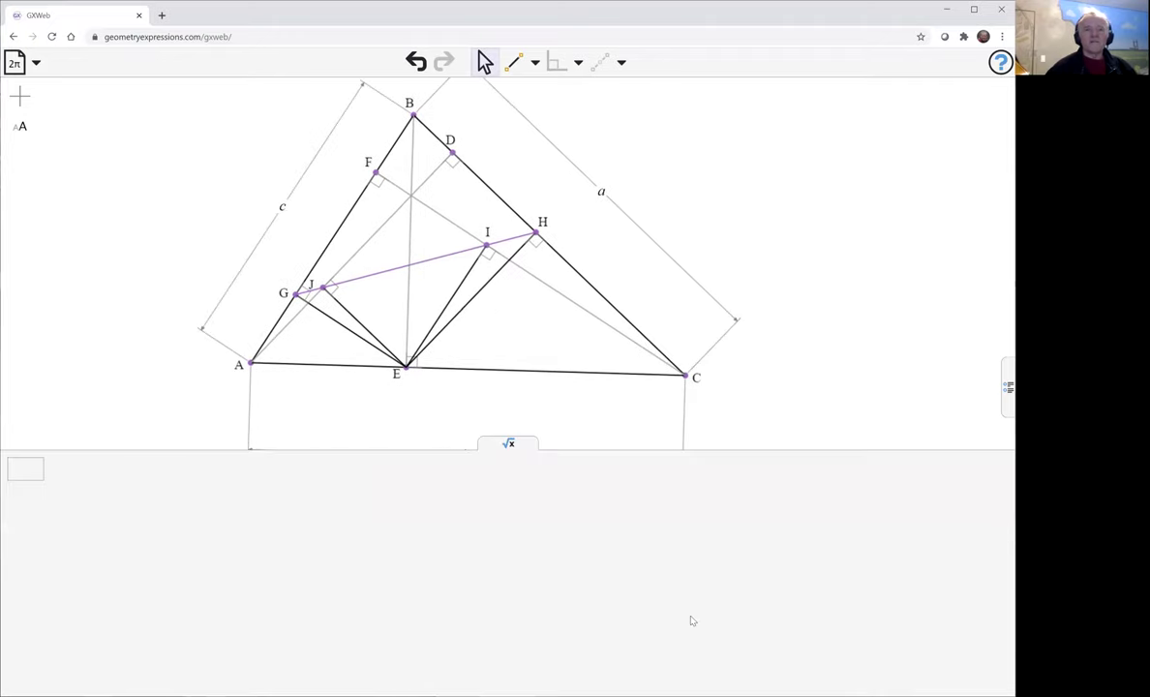
- Evaluate distance(J,GH) and distance(I,GH) in the expression box, both returning 0
{"action": "left_click", "coordinate": [27, 469]}
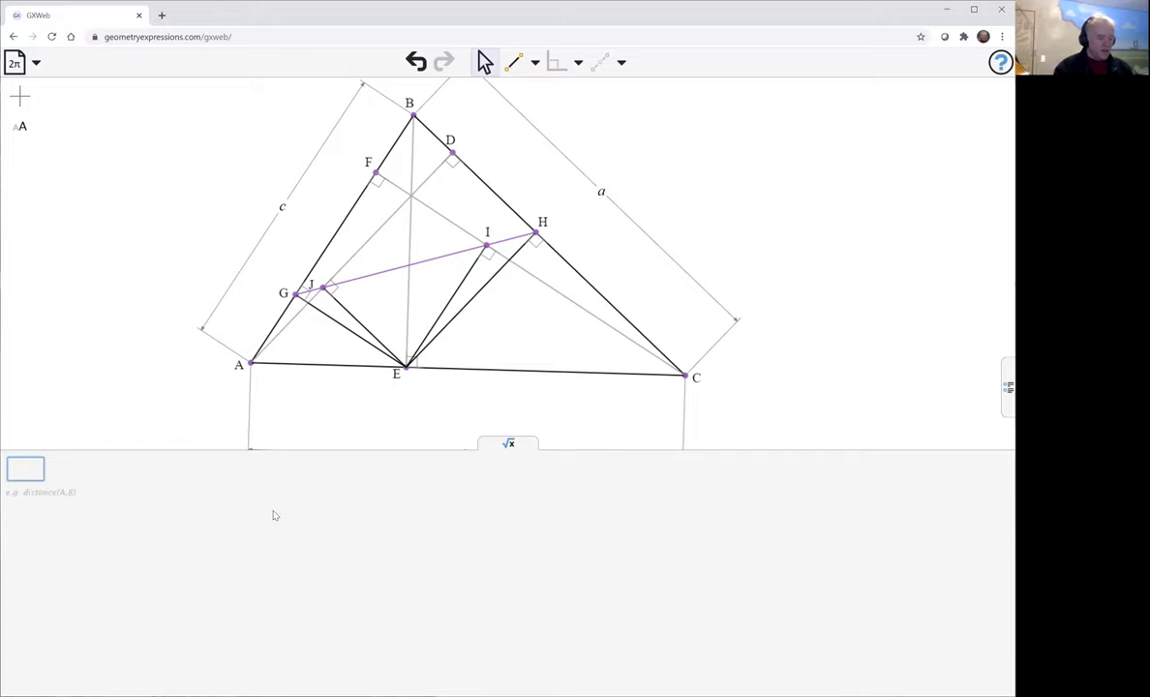
{"action": "type", "text": "dista"}
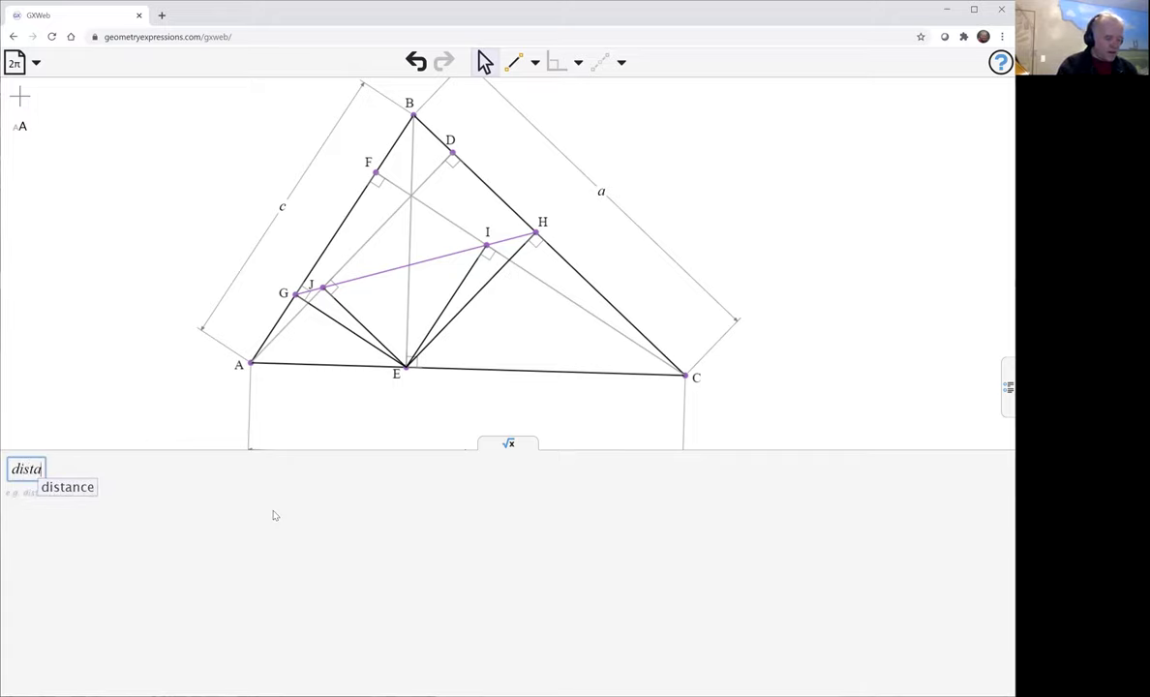
{"action": "type", "text": "nce("}
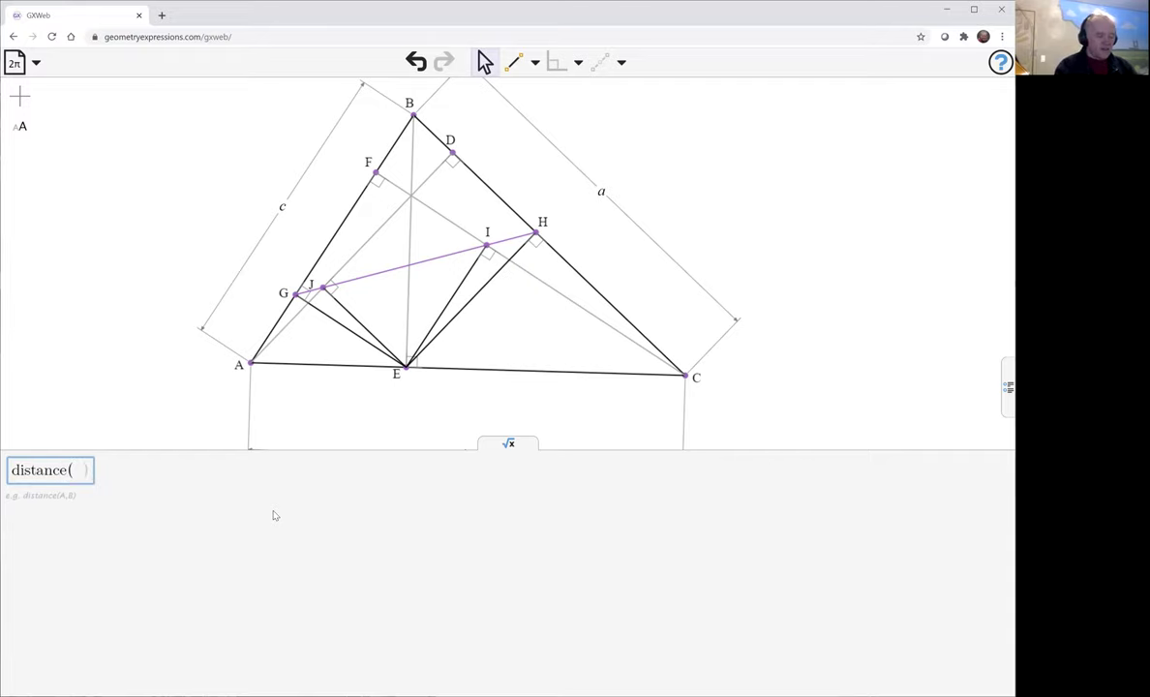
{"action": "type", "text": "J,"}
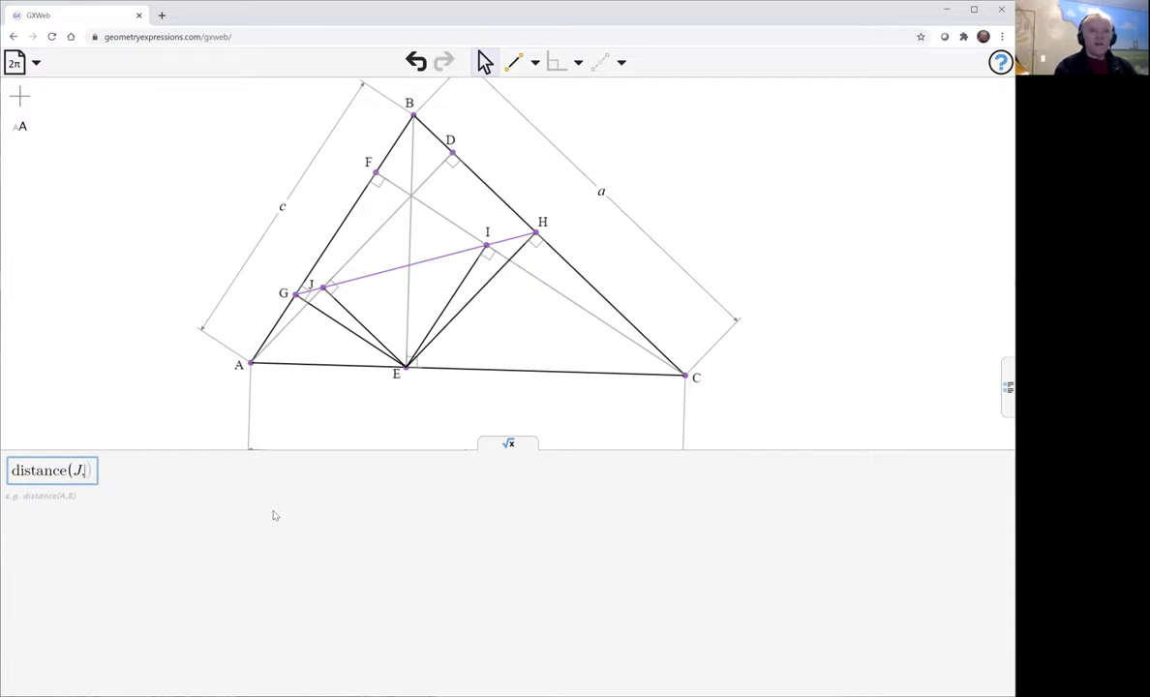
{"action": "type", "text": "GH"}
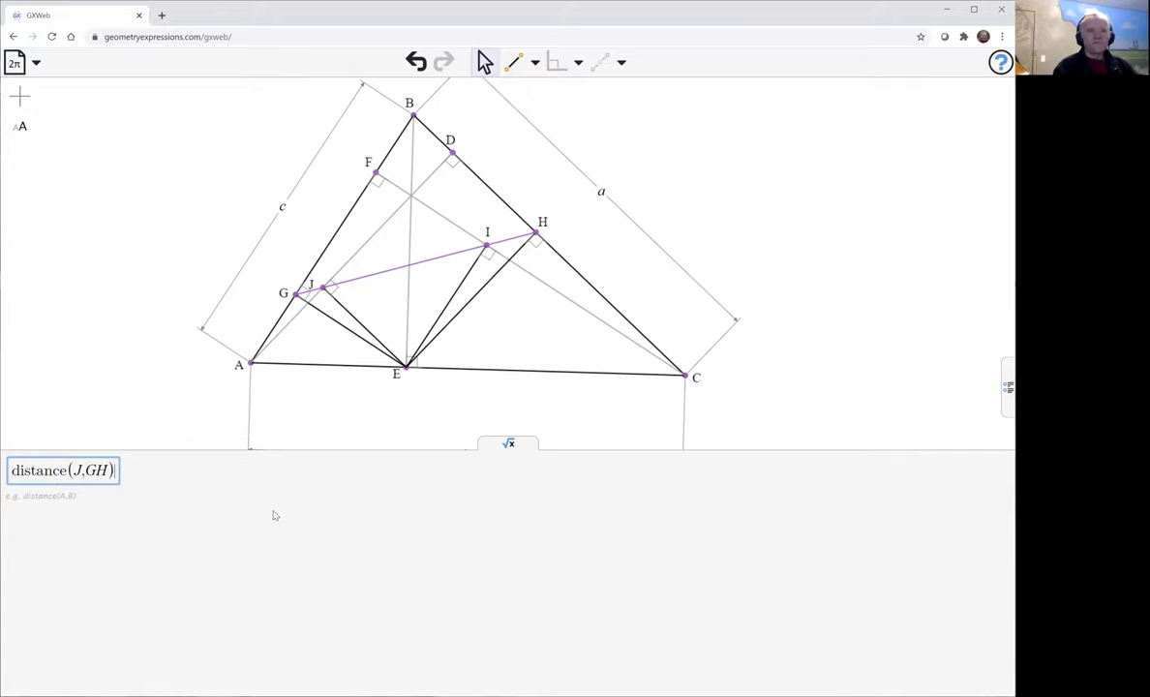
{"action": "key", "text": "Return"}
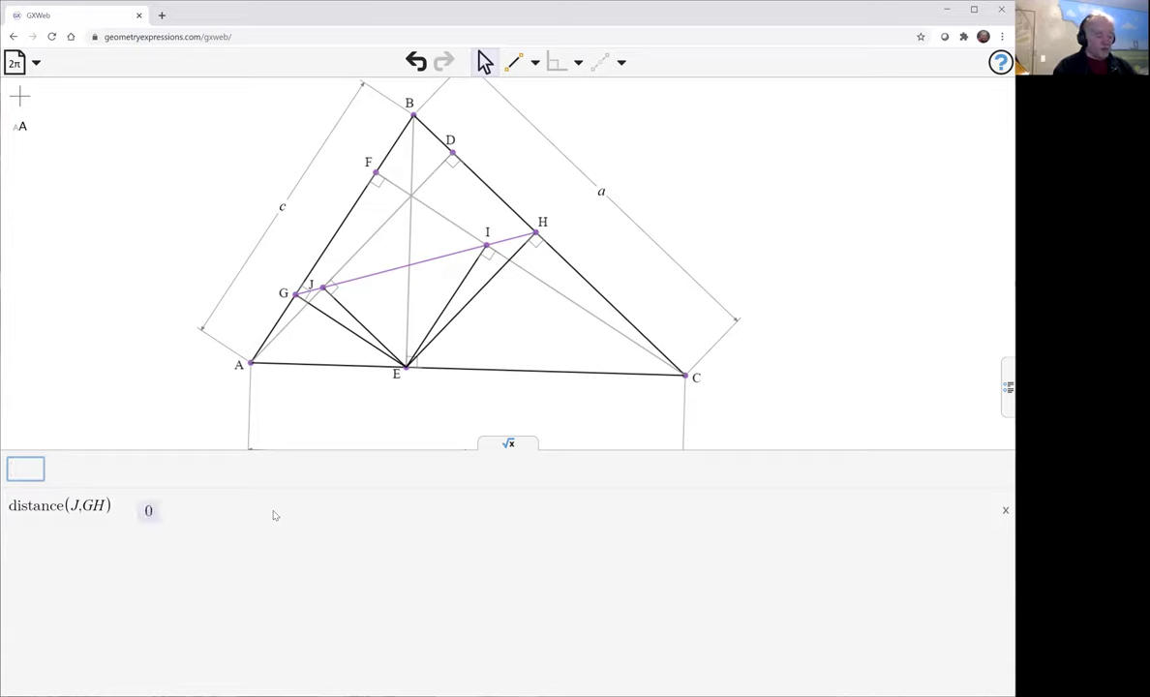
{"action": "type", "text": "distance"}
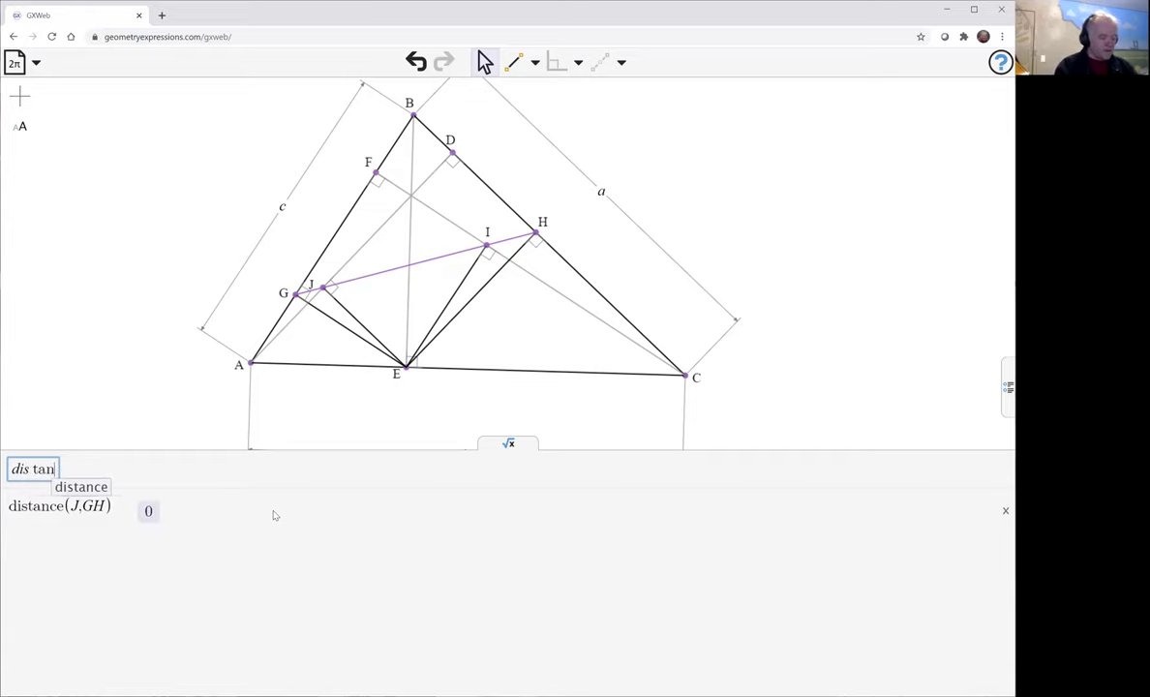
{"action": "type", "text": "("}
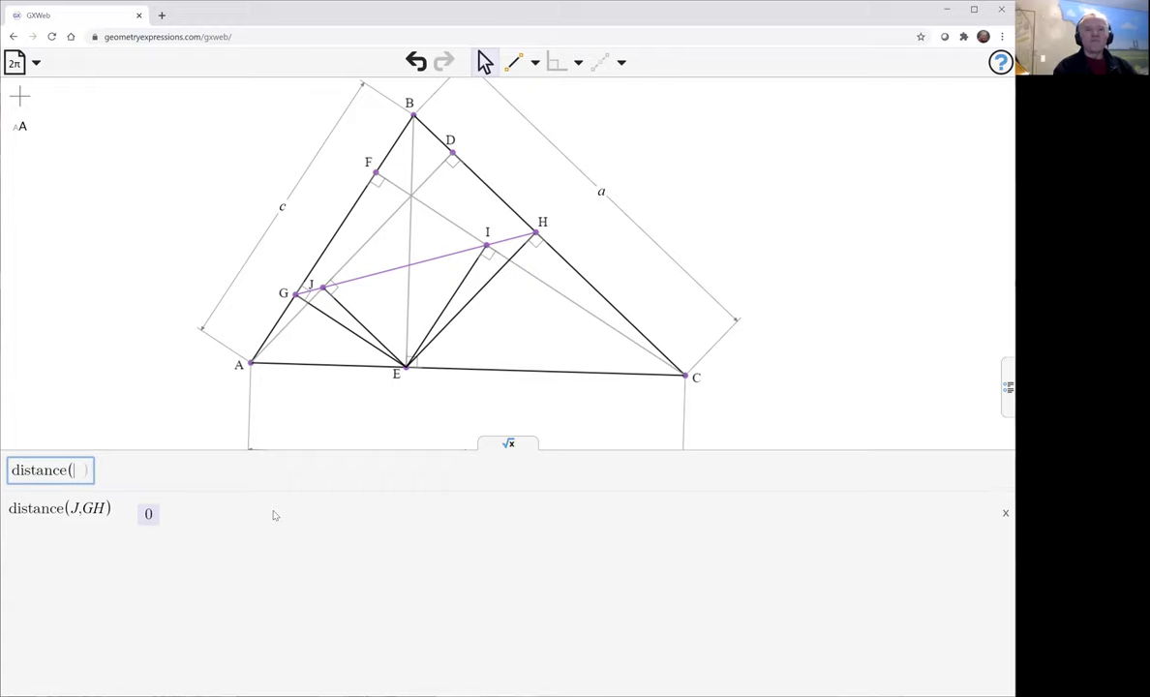
{"action": "type", "text": "I"}
{"action": "type", "text": ","}
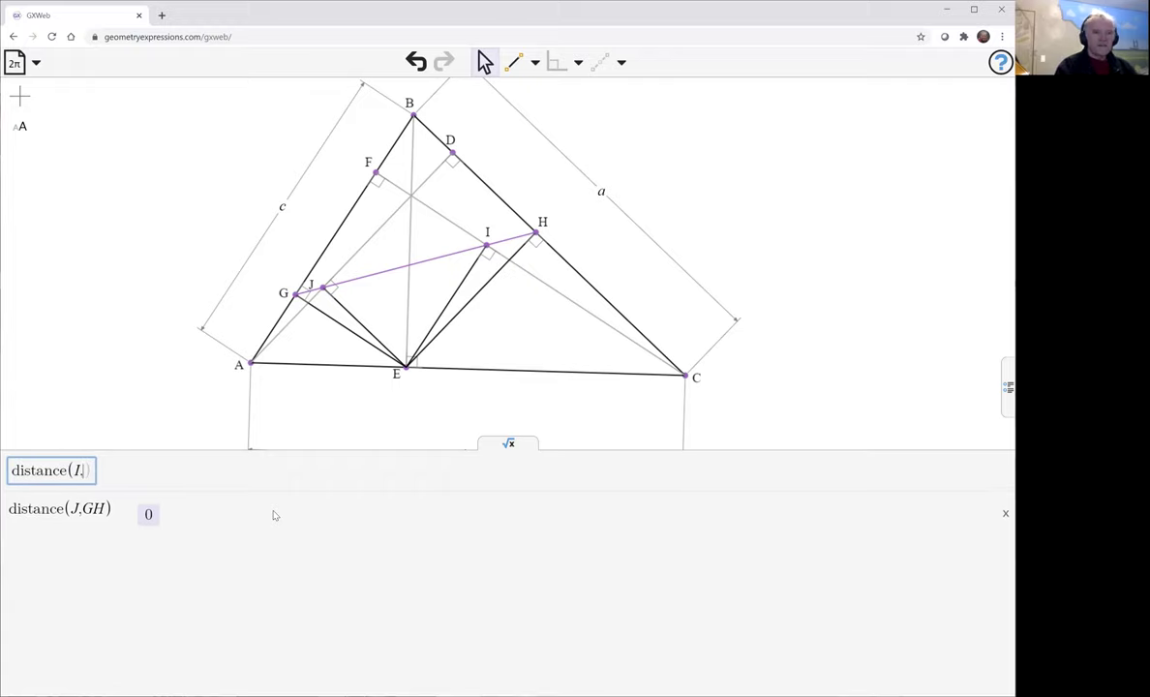
{"action": "type", "text": "GH"}
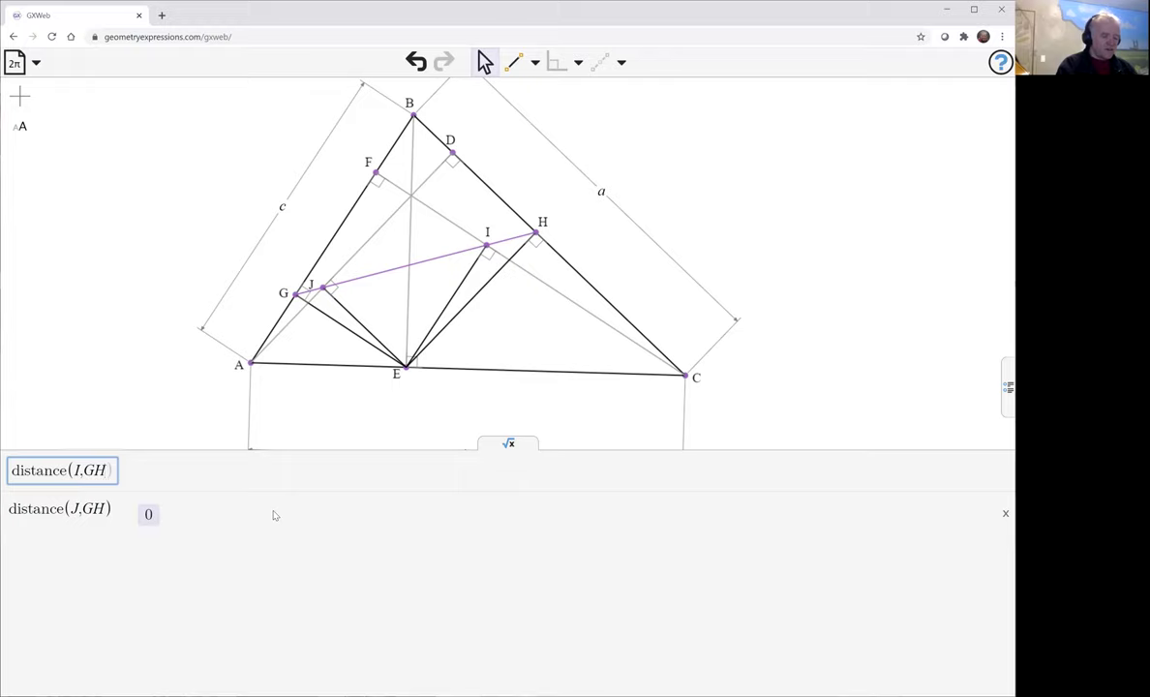
{"action": "key", "text": "Return"}
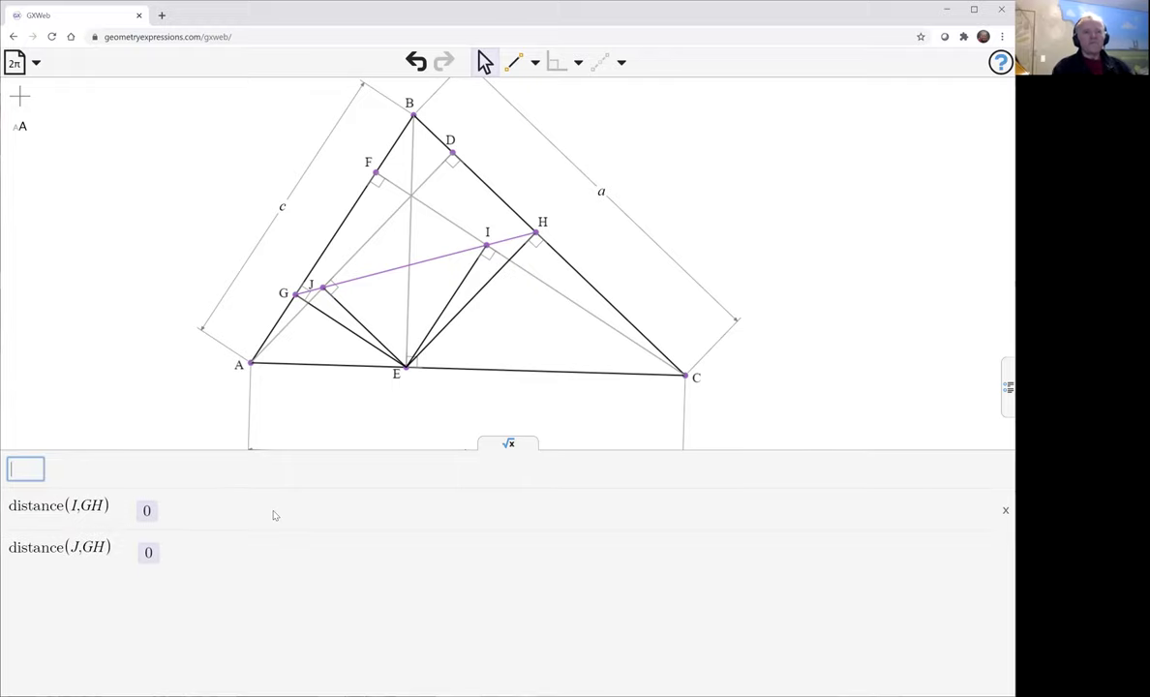